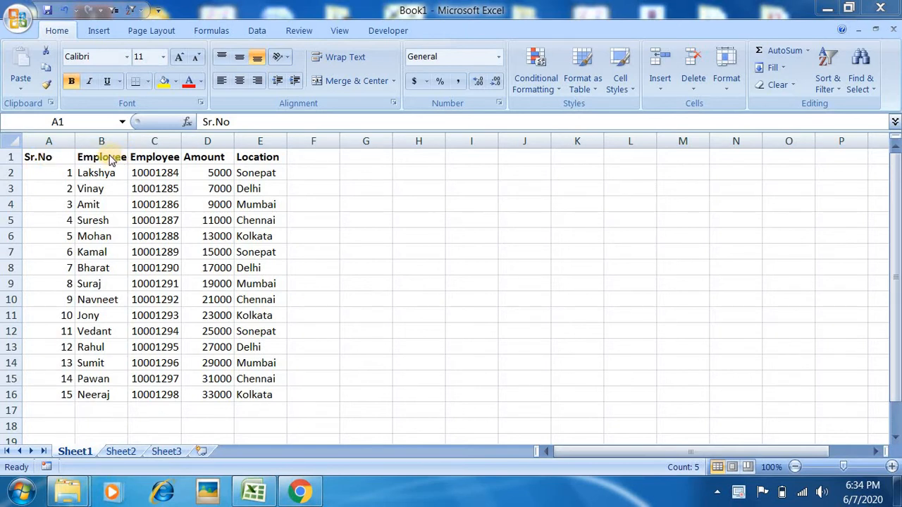
# Step: Insert a blank column between the Amount and Location columns
pyautogui.click(308, 157)
pyautogui.click(265, 138)
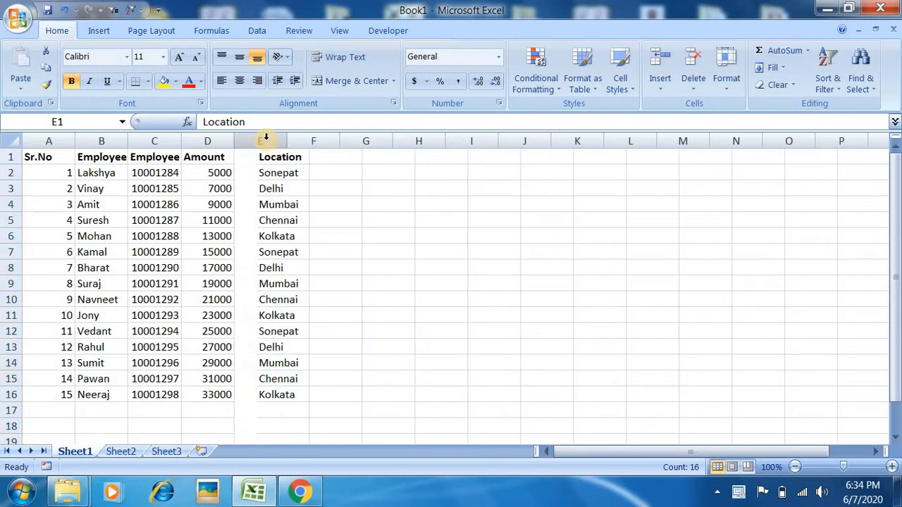
pyautogui.hotkey('ctrl', 'shift', '+')
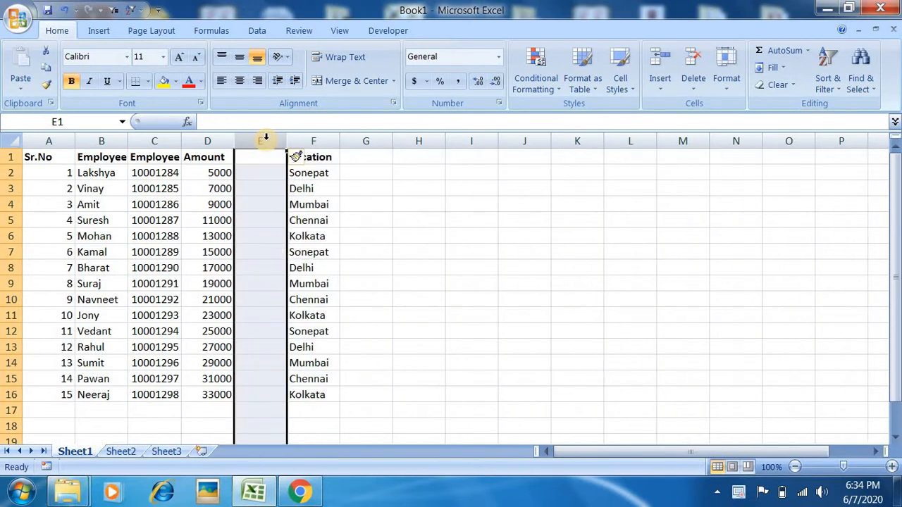
# Step: Try to create a PivotTable on a new worksheet from A1:F16, including the blank column without a header
pyautogui.click(46, 155)
pyautogui.hotkey('shift', 'Right')
pyautogui.hotkey('shift', 'Right')
pyautogui.hotkey('shift', 'Right')
pyautogui.hotkey('shift', 'Right')
pyautogui.hotkey('shift', 'Right')
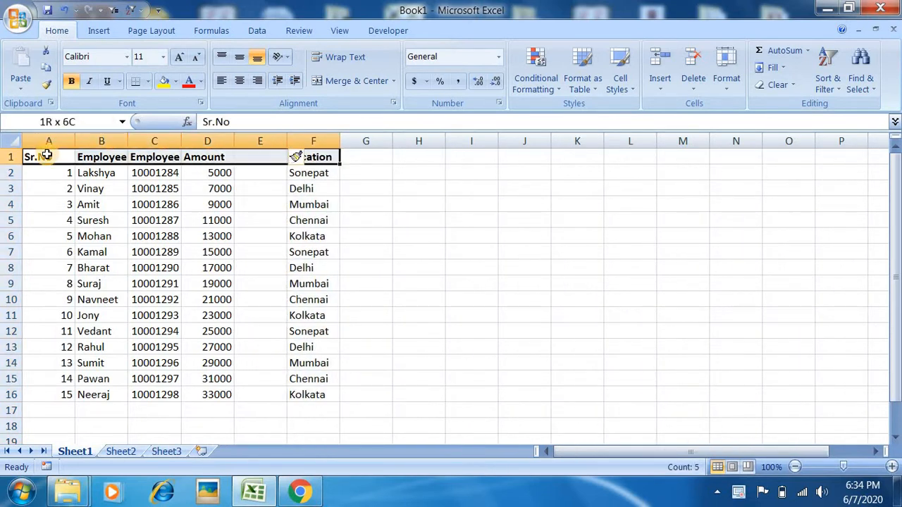
pyautogui.hotkey('shift', 'Down')
pyautogui.hotkey('shift', 'Down')
pyautogui.hotkey('shift', 'Down')
pyautogui.hotkey('shift', 'Down')
pyautogui.hotkey('shift', 'Down')
pyautogui.hotkey('shift', 'Down')
pyautogui.hotkey('shift', 'Down')
pyautogui.hotkey('shift', 'Down')
pyautogui.hotkey('shift', 'Down')
pyautogui.hotkey('shift', 'Down')
pyautogui.hotkey('shift', 'Down')
pyautogui.hotkey('shift', 'Down')
pyautogui.hotkey('shift', 'Down')
pyautogui.hotkey('shift', 'Down')
pyautogui.hotkey('shift', 'Down')
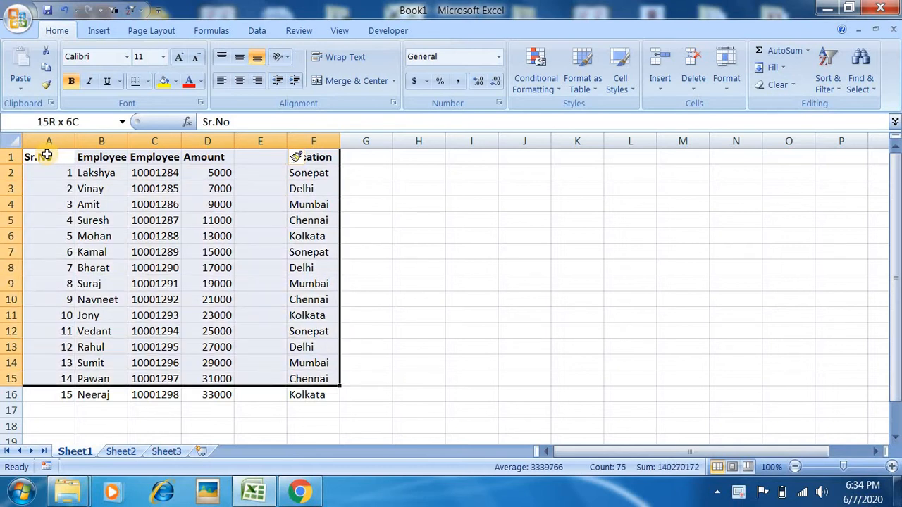
pyautogui.click(97, 34)
pyautogui.click(26, 80)
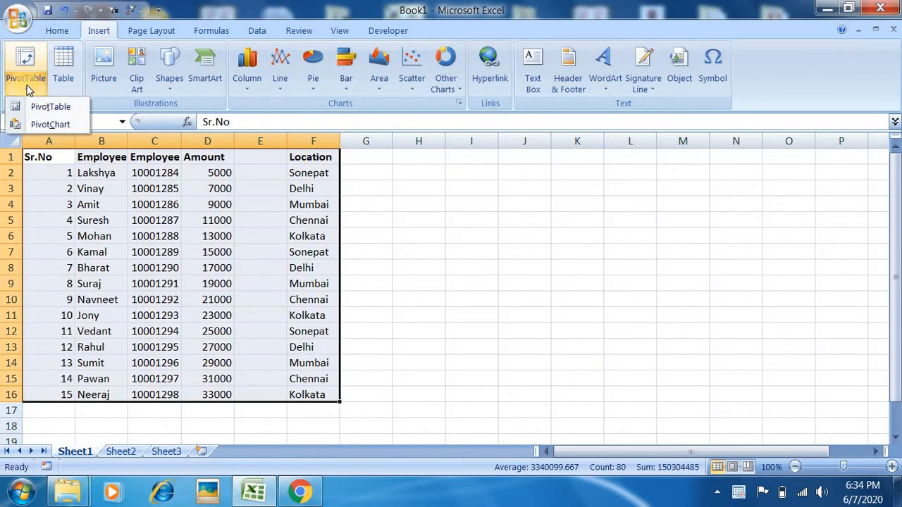
pyautogui.click(37, 106)
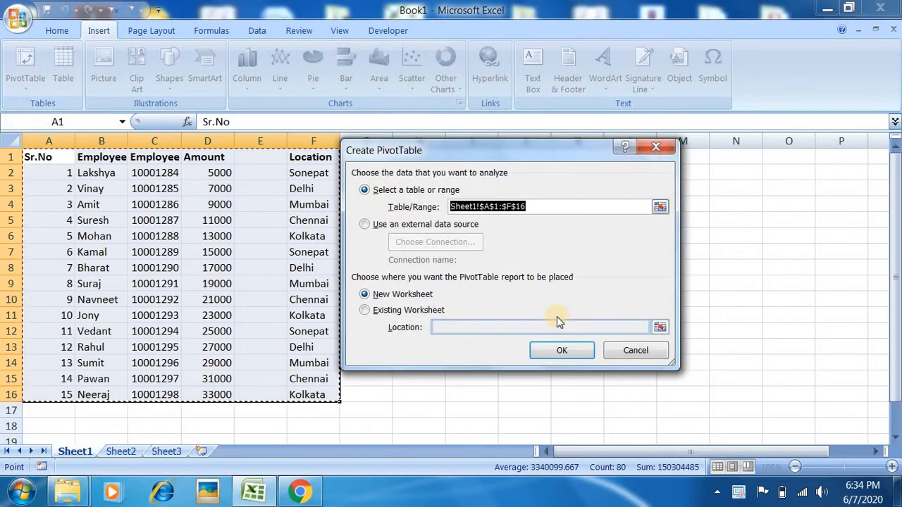
pyautogui.click(561, 354)
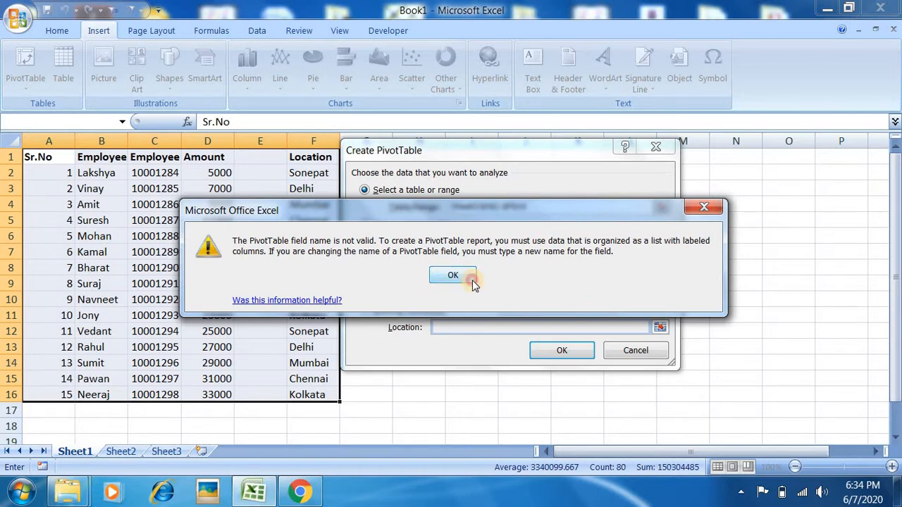
pyautogui.click(471, 277)
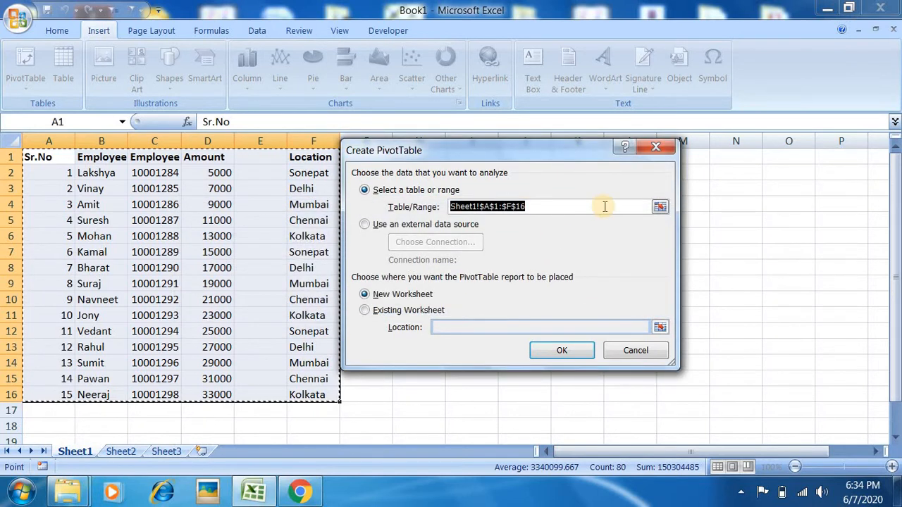
pyautogui.click(656, 147)
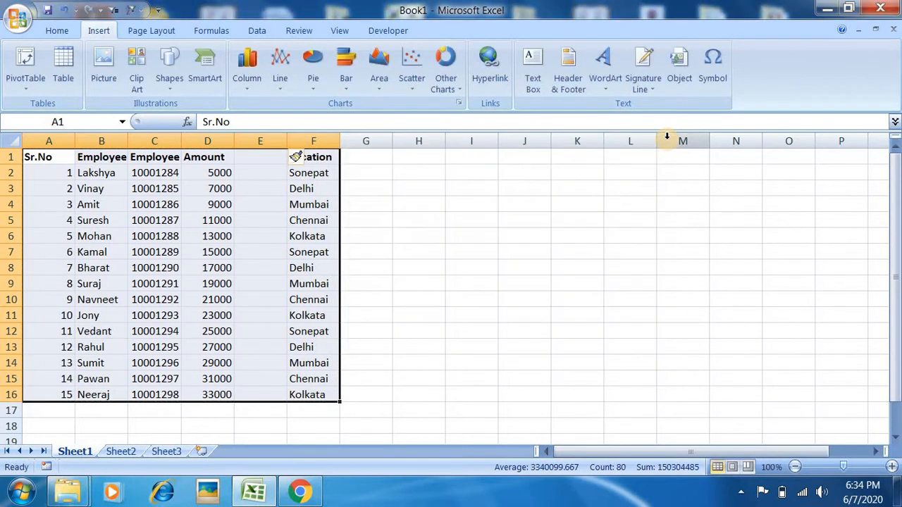
# Step: Delete the blank column E between Amount and Location
pyautogui.click(274, 141)
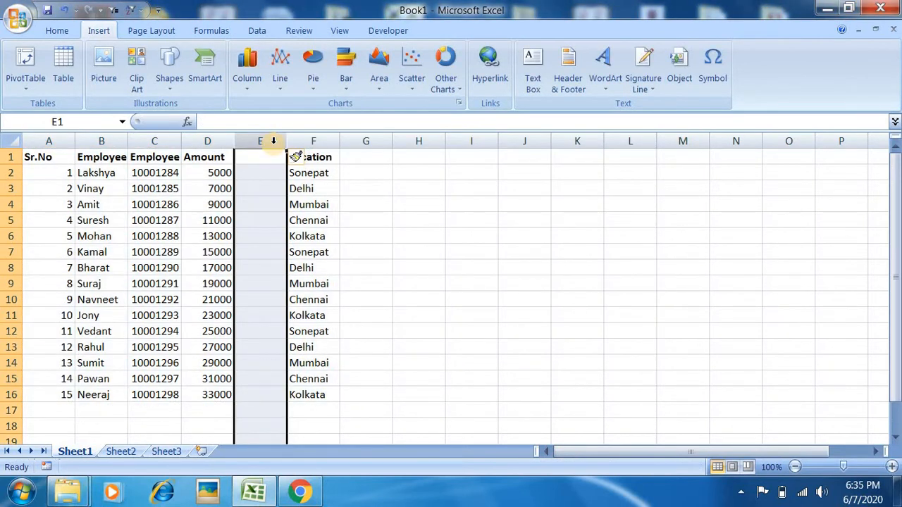
pyautogui.hotkey('ctrl', '-')
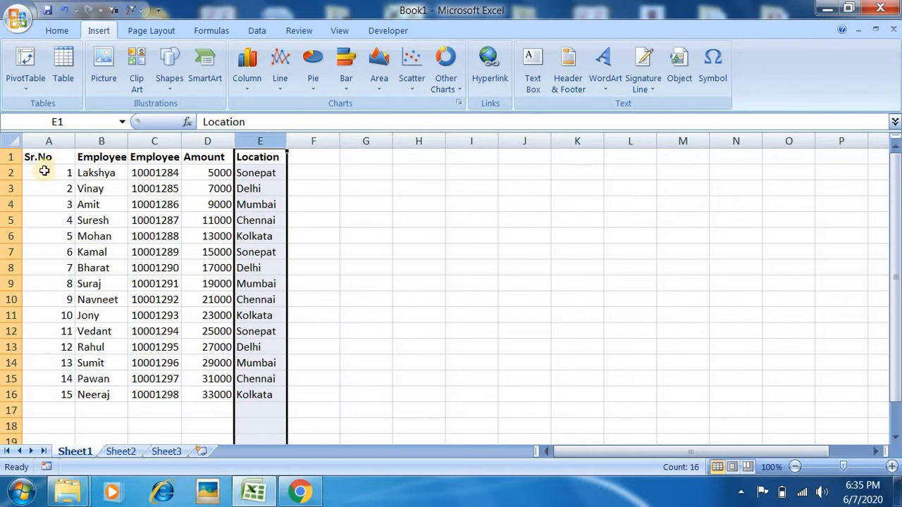
# Step: Start a new PivotTable using the employee data in A1:E16 as its source range
pyautogui.moveTo(43, 159); pyautogui.dragTo(246, 393)
pyautogui.click(30, 91)
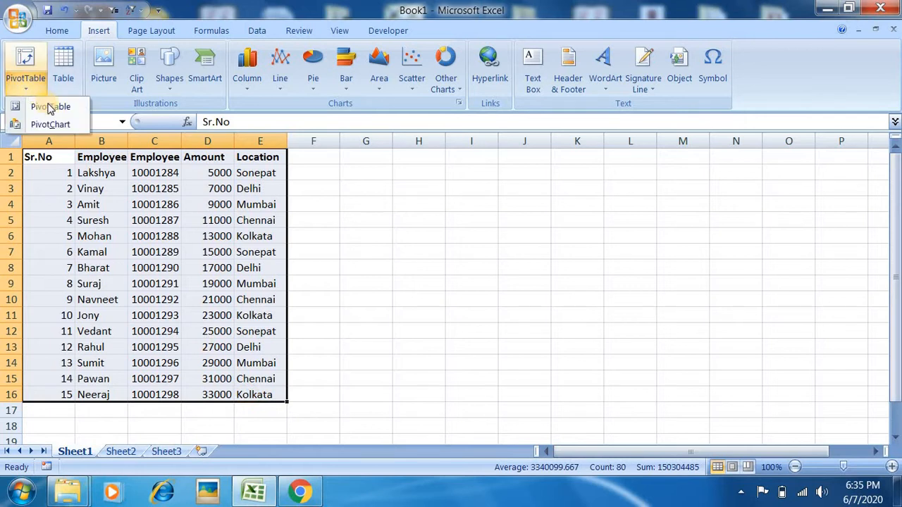
pyautogui.click(49, 107)
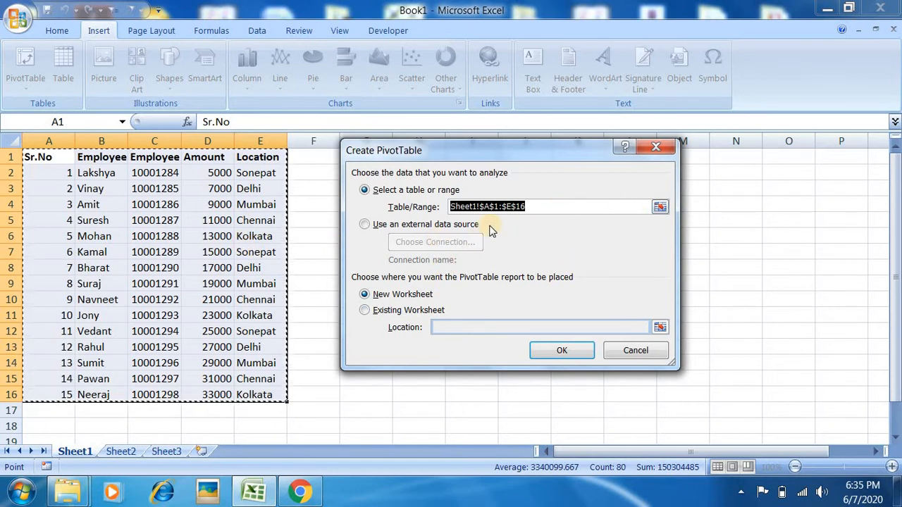
# Step: Try the external data source option, and switch the PivotTable source back to the selected table or range
pyautogui.click(661, 207)
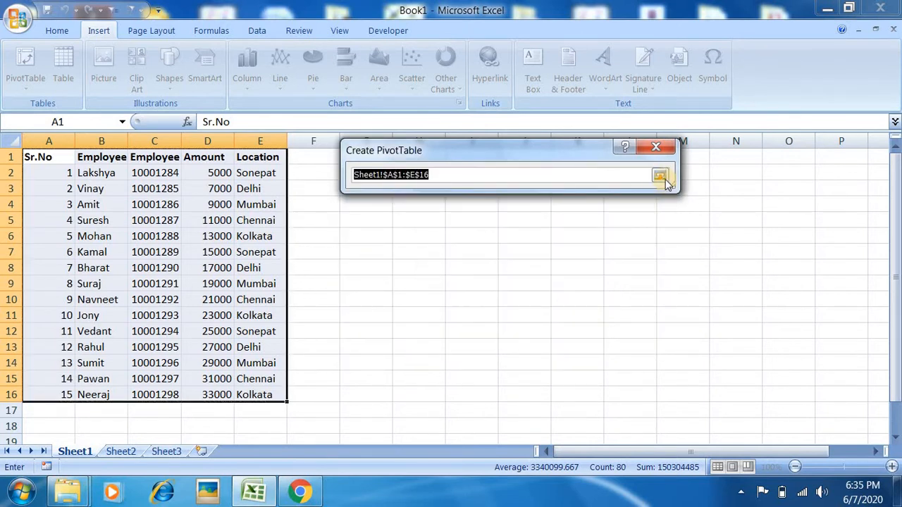
pyautogui.click(661, 176)
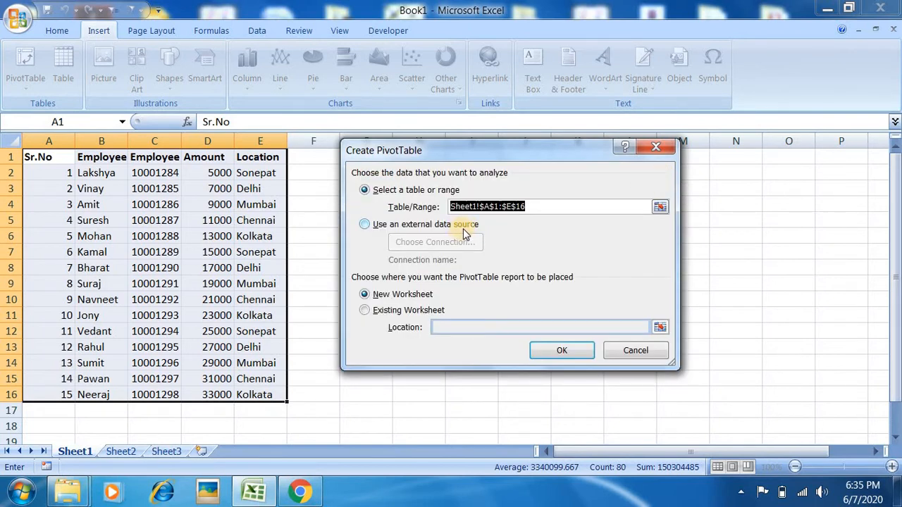
pyautogui.click(365, 224)
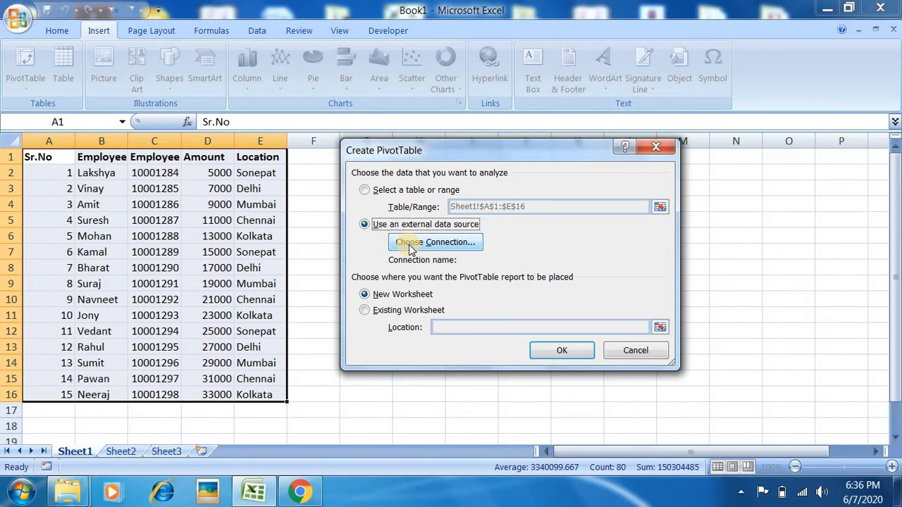
pyautogui.click(365, 190)
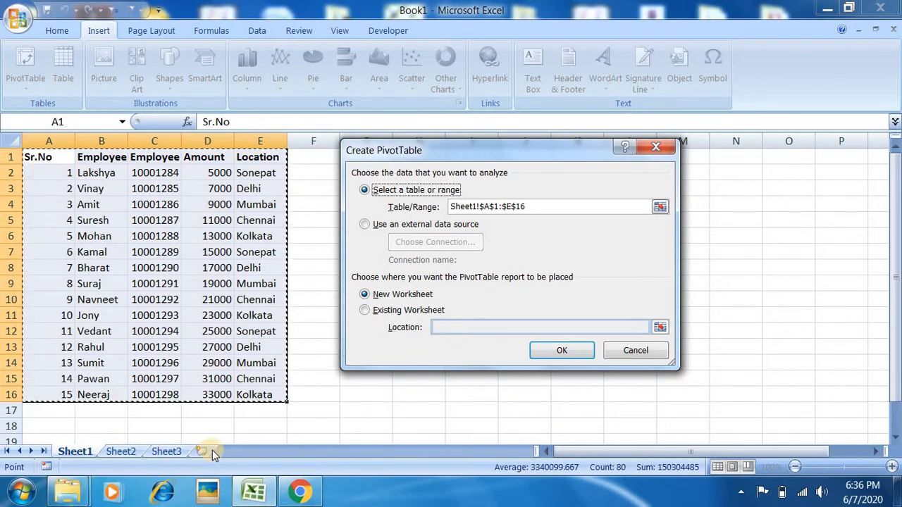
# Step: Try existing-worksheet placement, and create the PivotTable on a new worksheet instead
pyautogui.click(365, 311)
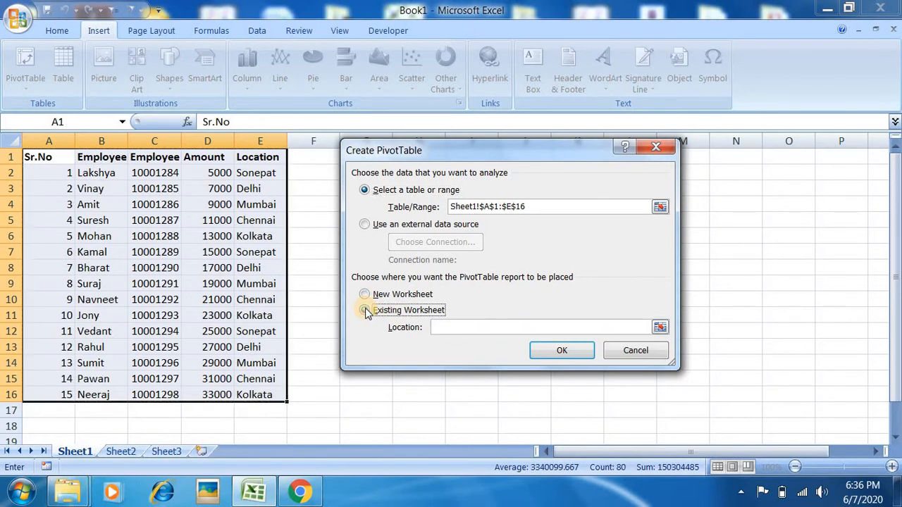
pyautogui.click(471, 326)
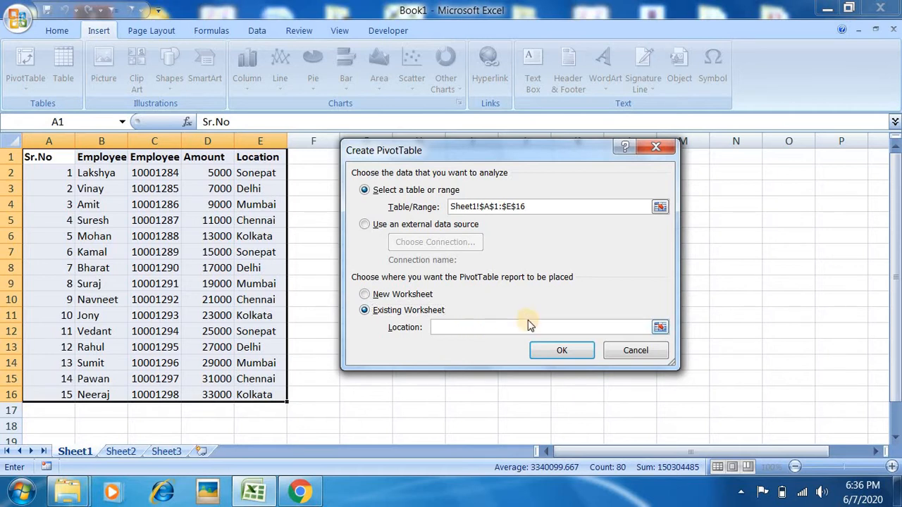
pyautogui.click(660, 327)
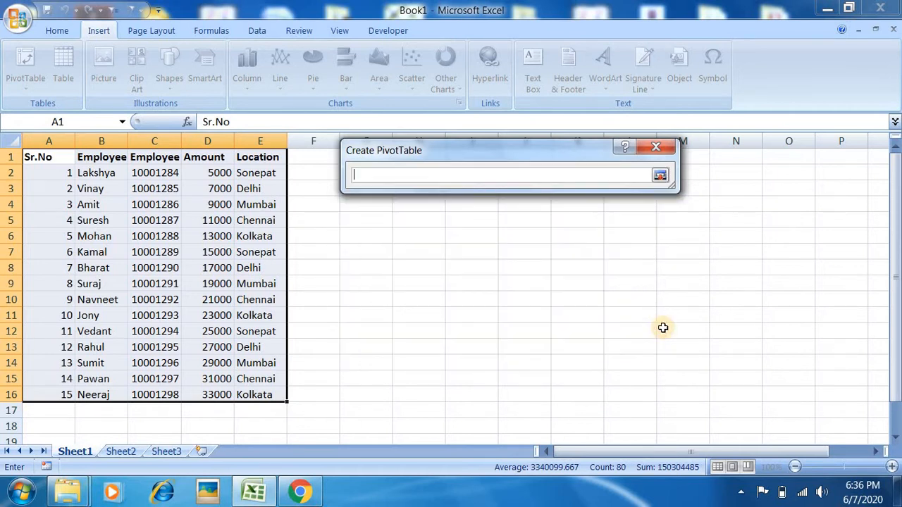
pyautogui.click(659, 175)
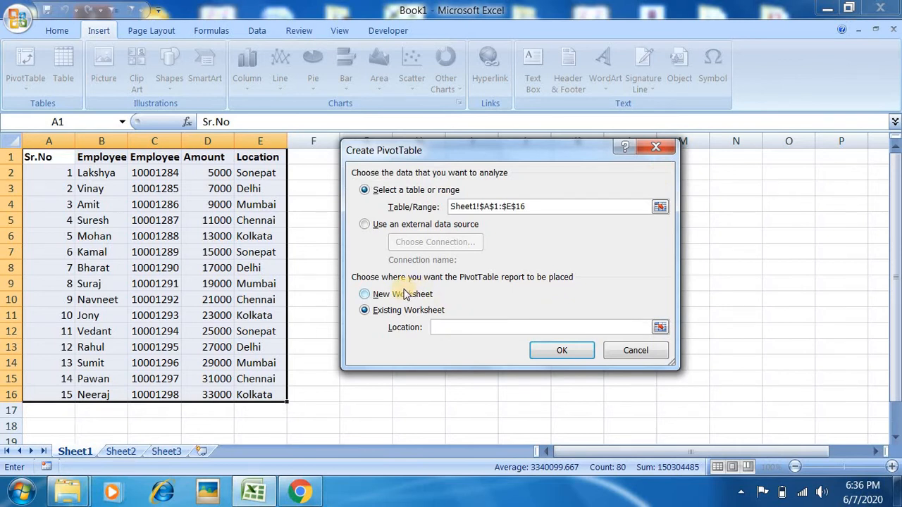
pyautogui.click(375, 296)
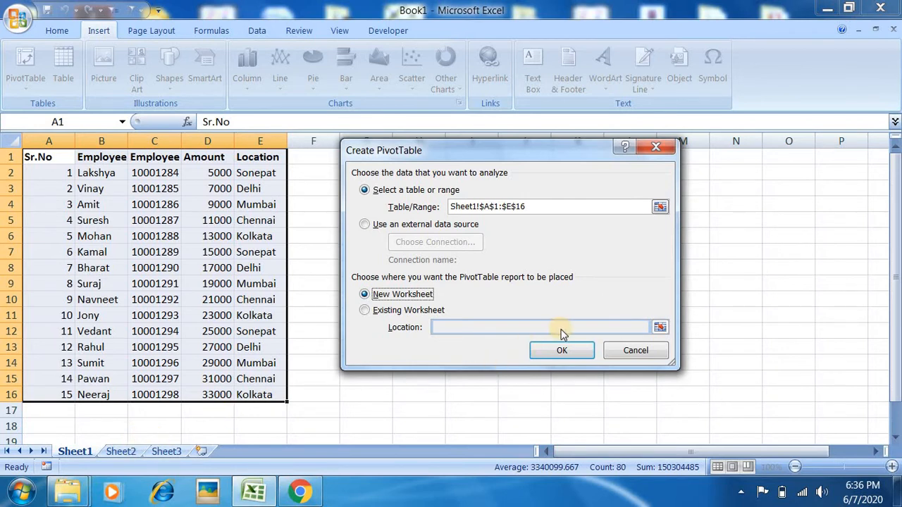
pyautogui.click(561, 351)
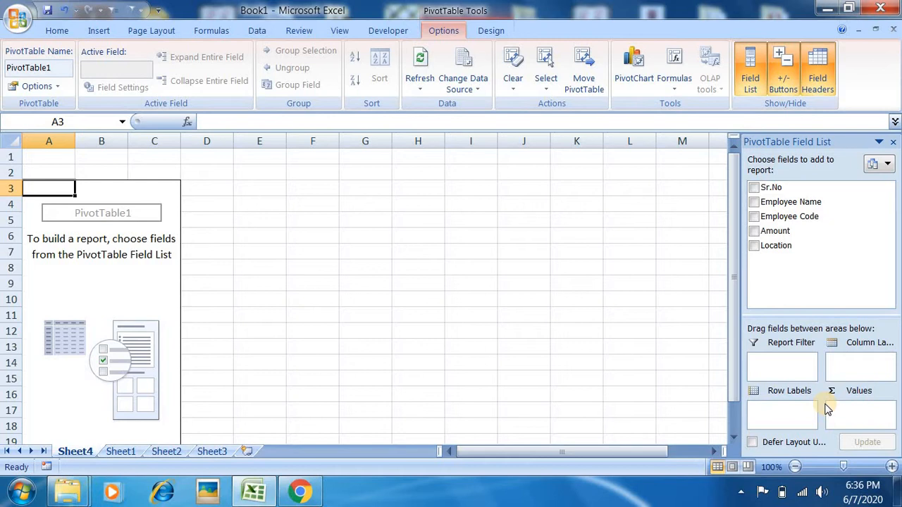
# Step: Try deferring the PivotTable layout update with a manual update, and turn the deferral off again
pyautogui.click(751, 442)
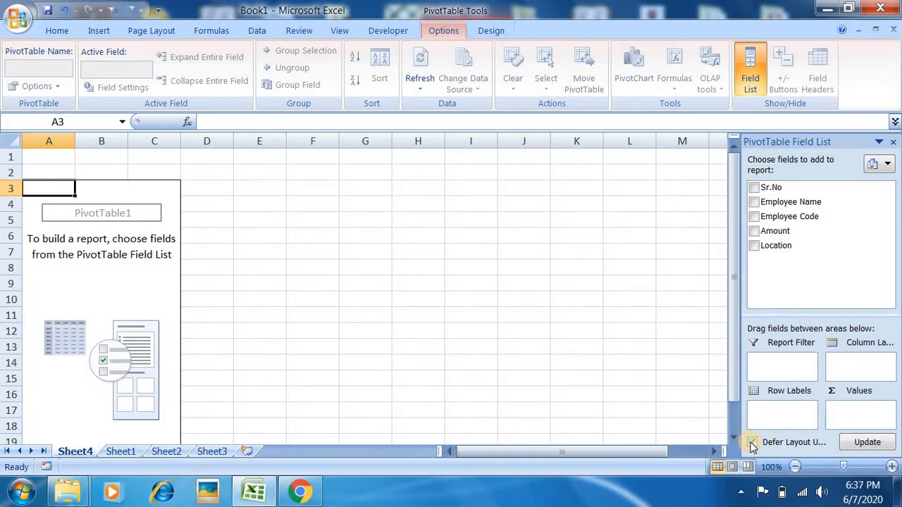
pyautogui.click(857, 443)
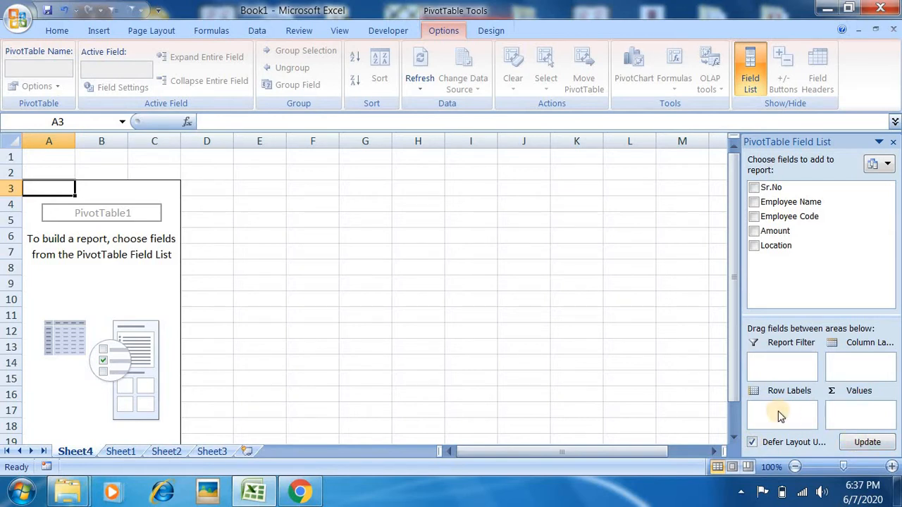
pyautogui.click(752, 443)
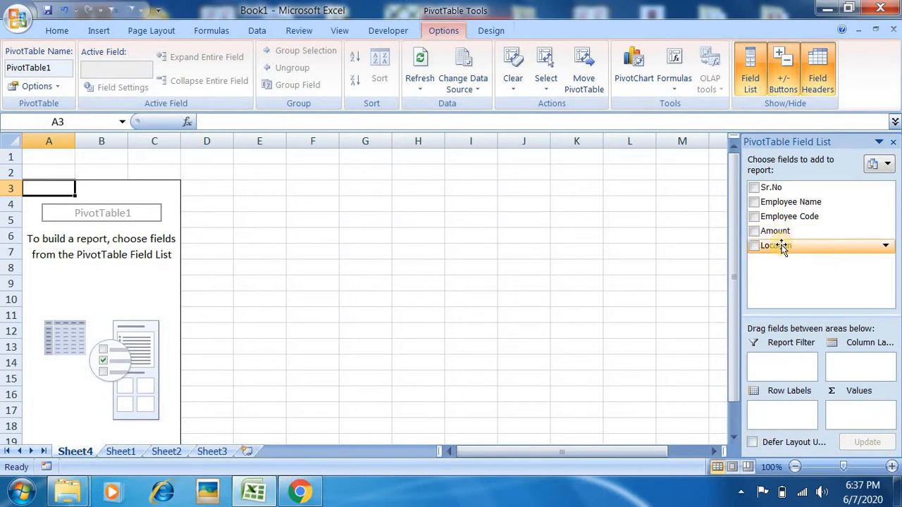
# Step: Add Location to the PivotTable's row labels and Amount to its values
pyautogui.moveTo(779, 245); pyautogui.dragTo(785, 413)
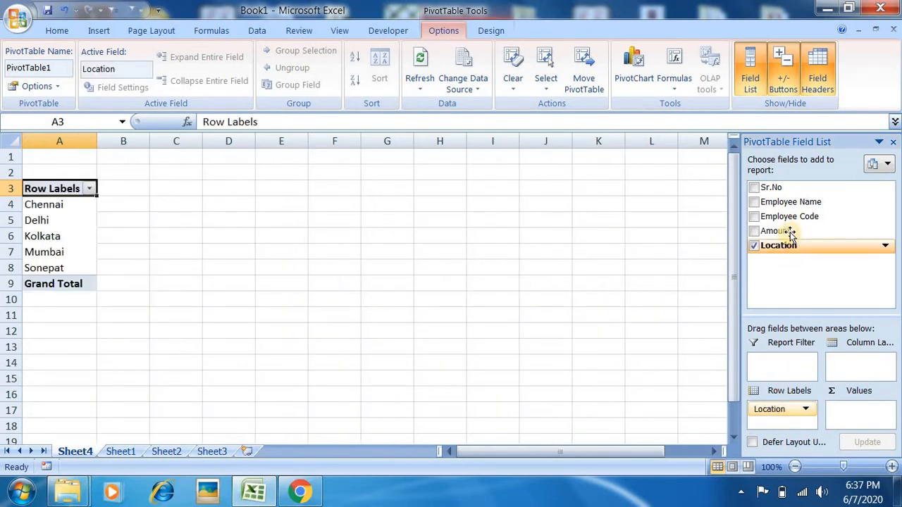
pyautogui.moveTo(789, 233); pyautogui.dragTo(849, 414)
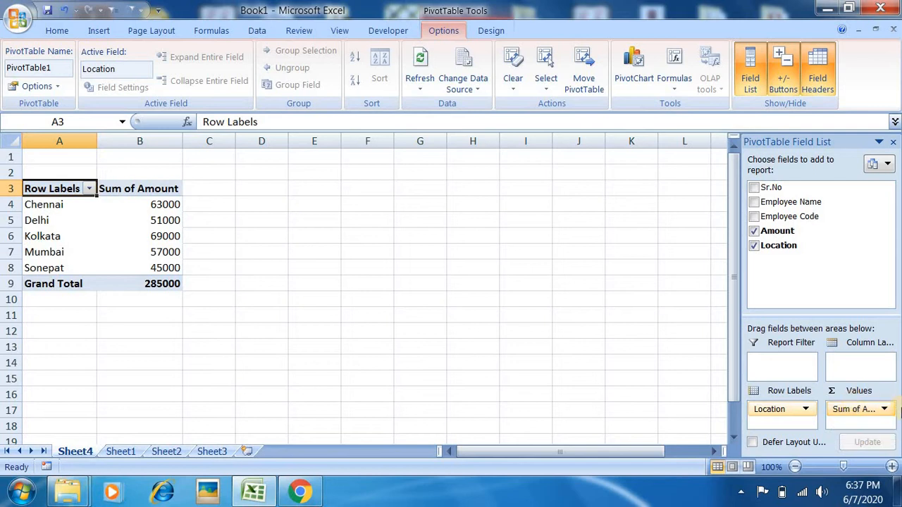
# Step: Change the Amount value field to be summarized by Count
pyautogui.click(885, 410)
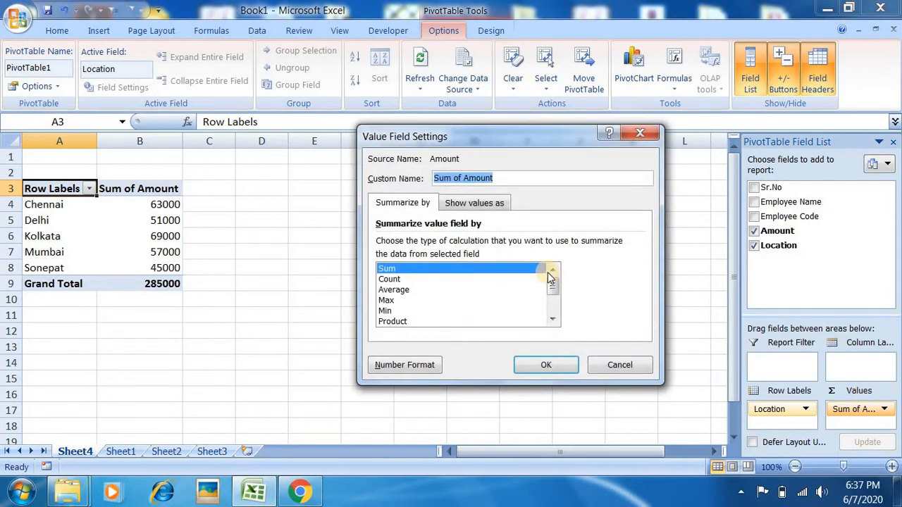
pyautogui.click(403, 281)
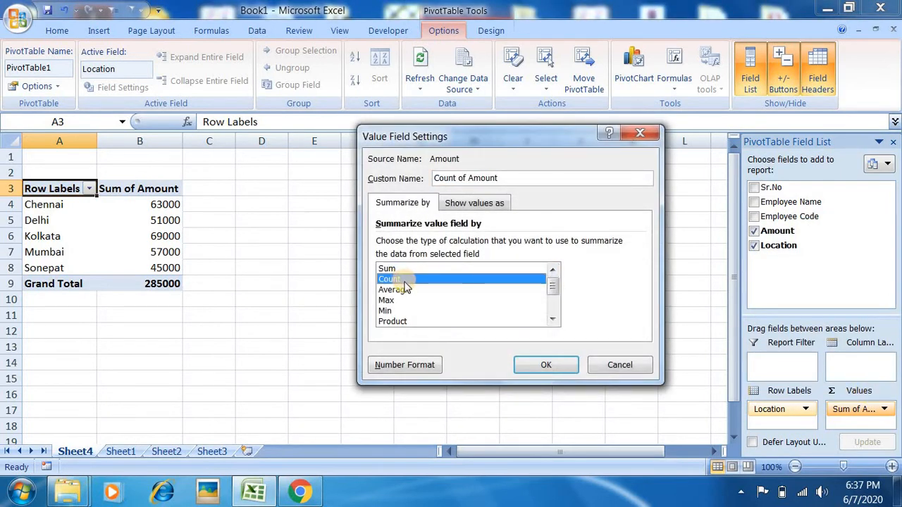
pyautogui.click(401, 289)
pyautogui.click(392, 302)
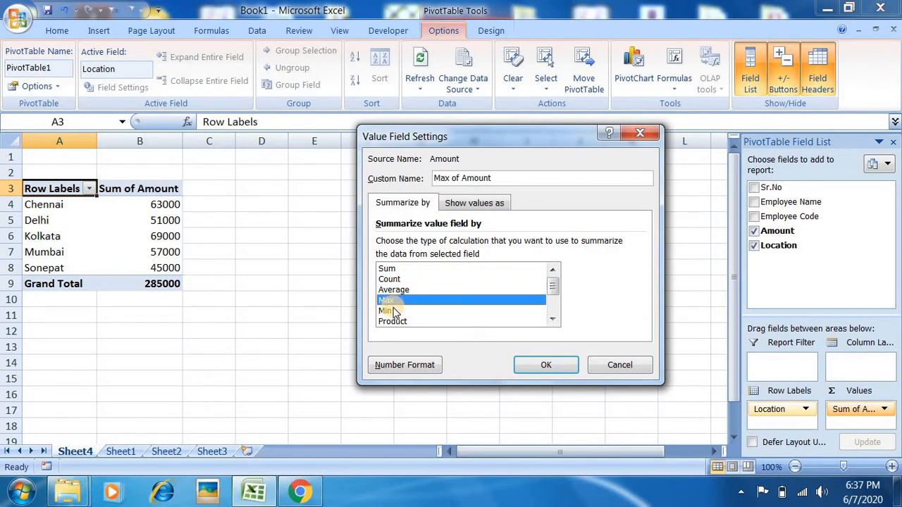
pyautogui.click(392, 311)
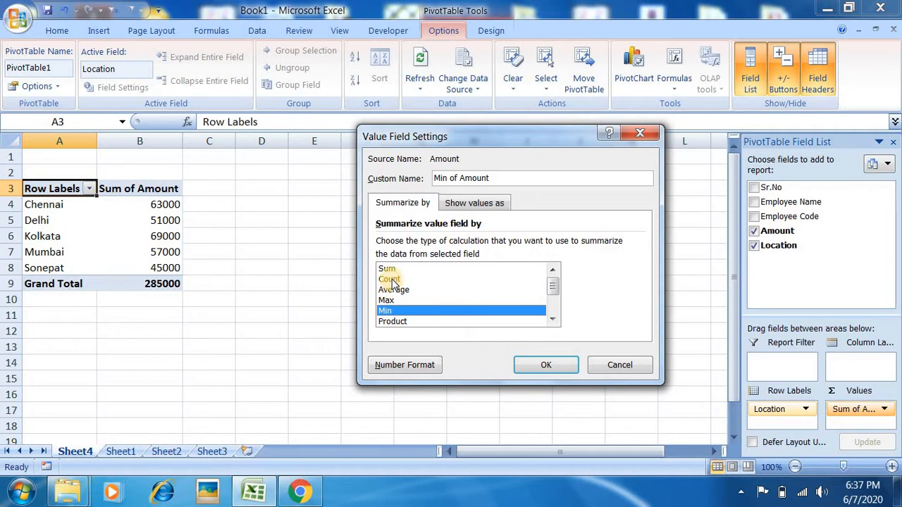
pyautogui.click(392, 280)
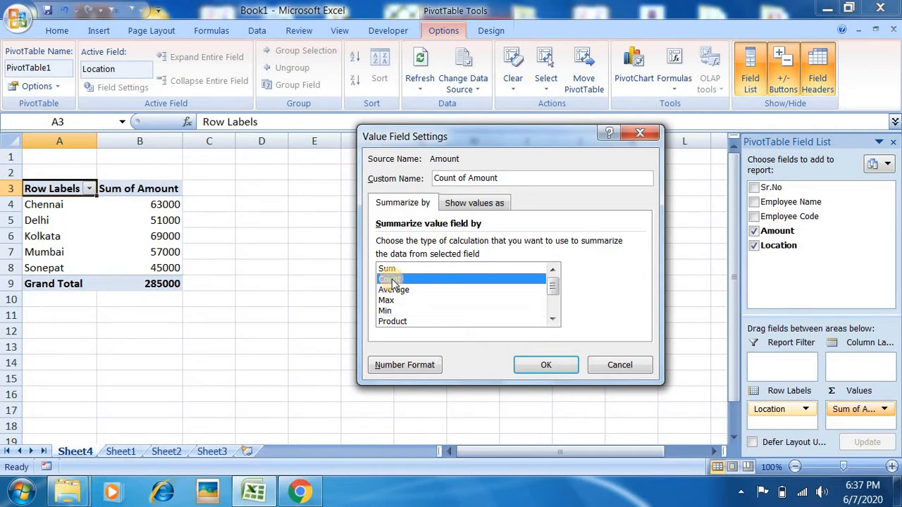
pyautogui.click(544, 365)
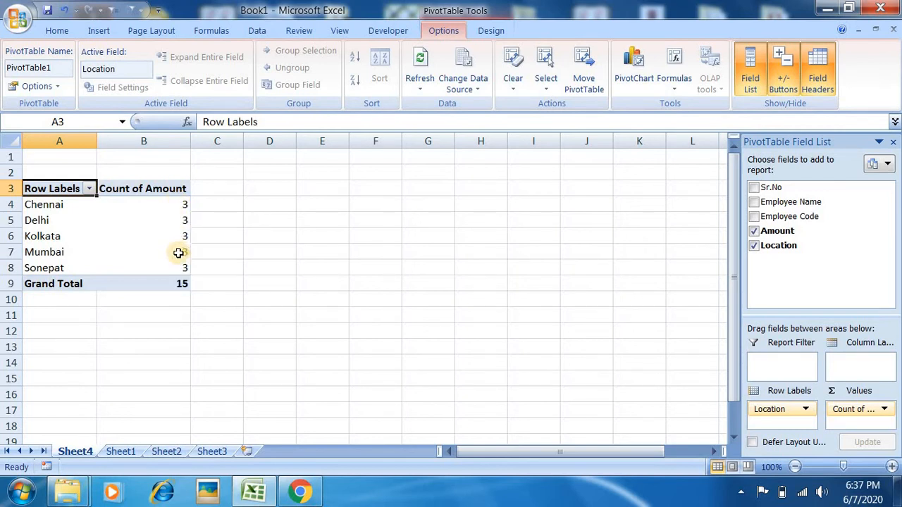
pyautogui.moveTo(178, 233)
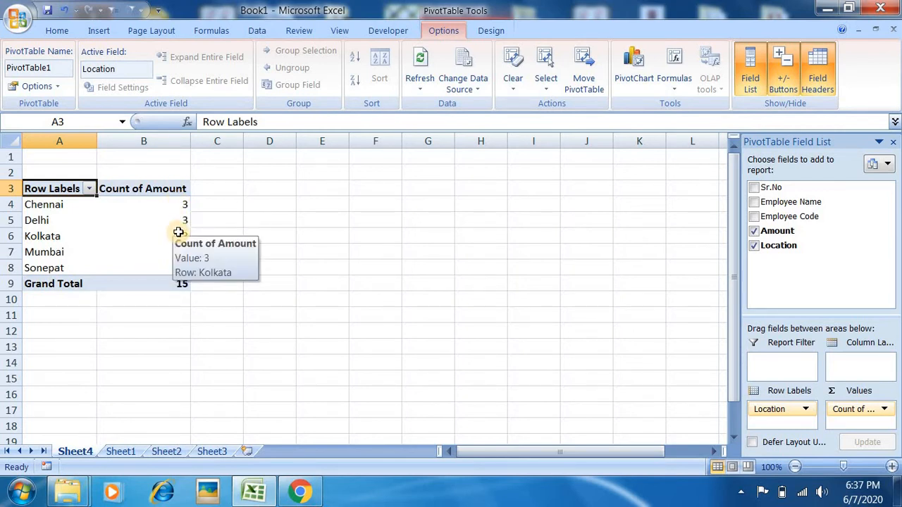
# Step: Add Employee Name to the PivotTable's row labels, and insert Employee Code between Location and Employee Name
pyautogui.click(312, 210)
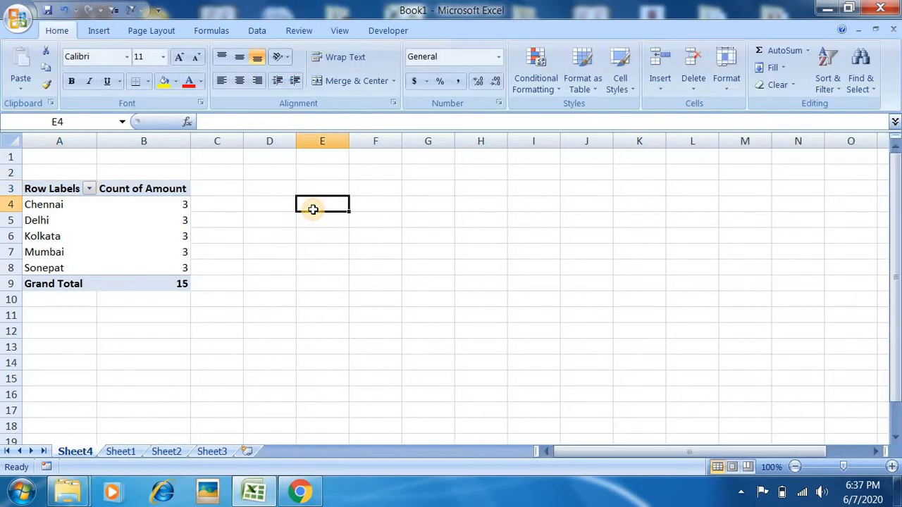
pyautogui.click(132, 221)
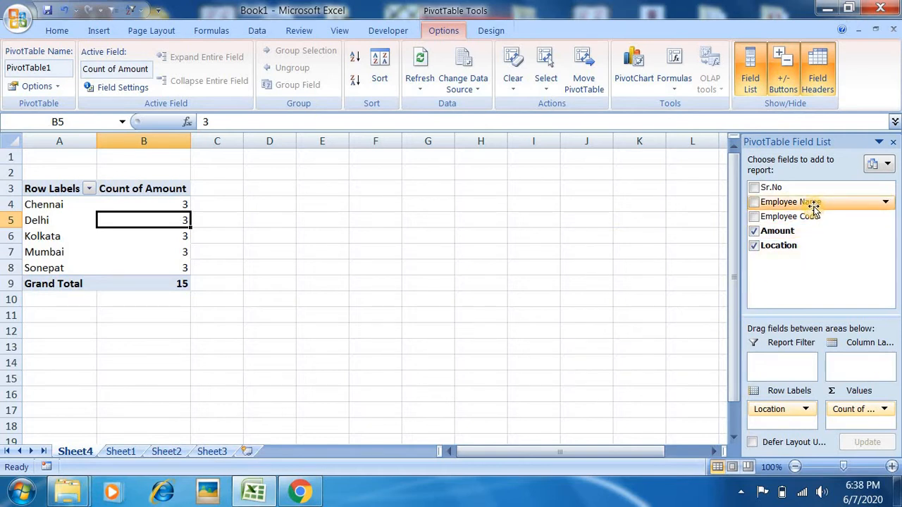
pyautogui.moveTo(812, 206); pyautogui.dragTo(788, 423)
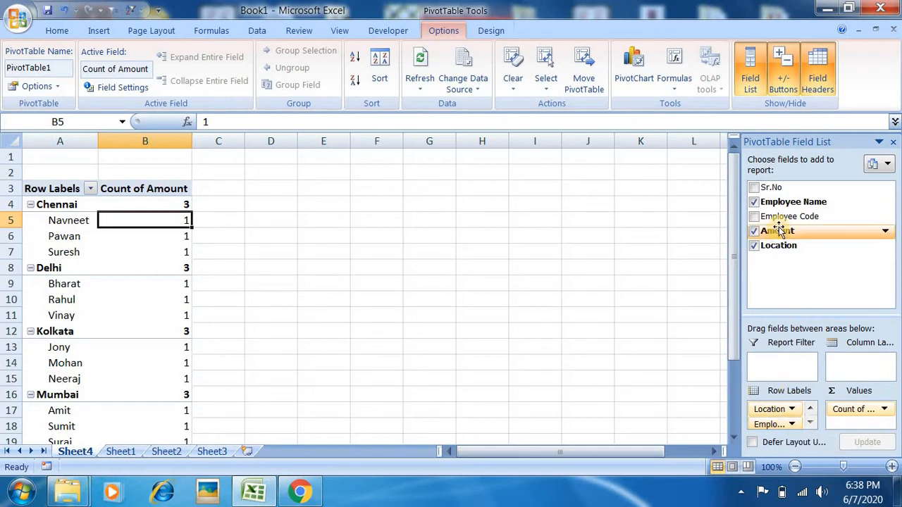
pyautogui.moveTo(779, 222); pyautogui.dragTo(783, 425)
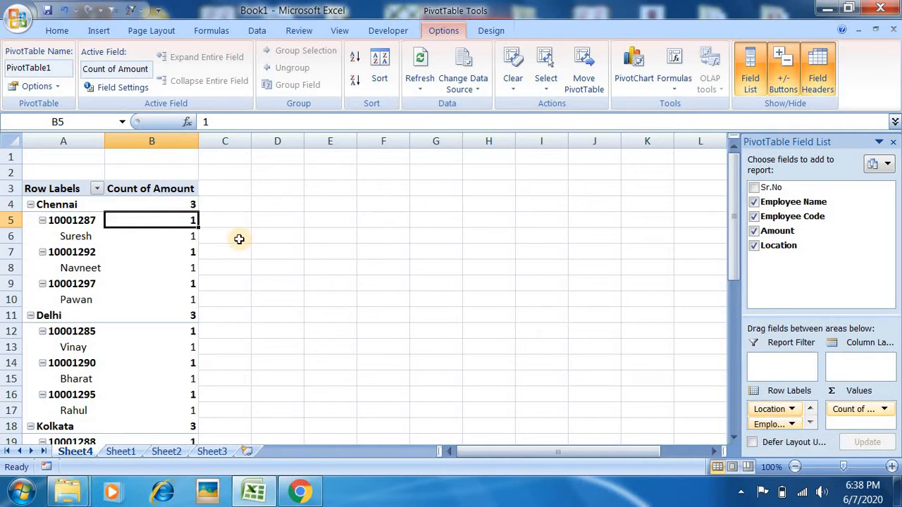
# Step: Add Amount a second time to the PivotTable's values, summarized by Sum alongside the existing count
pyautogui.moveTo(177, 236)
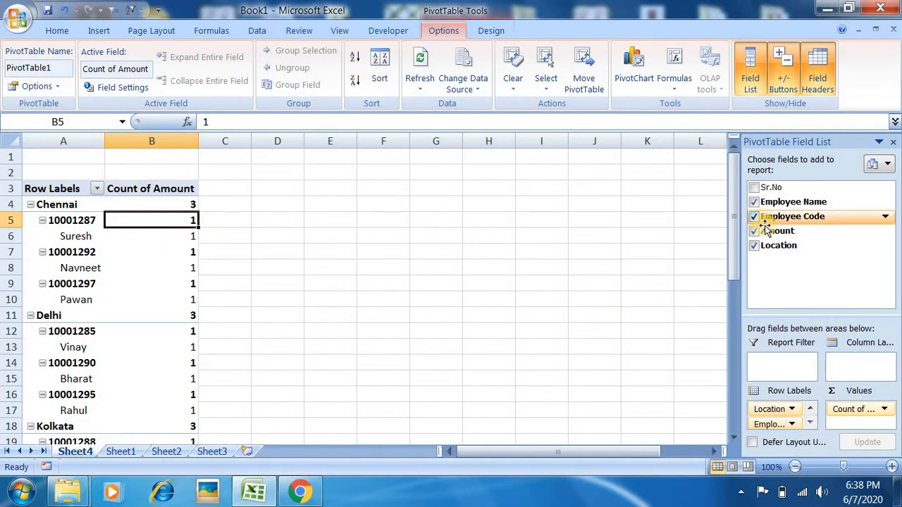
pyautogui.moveTo(767, 237); pyautogui.dragTo(860, 423)
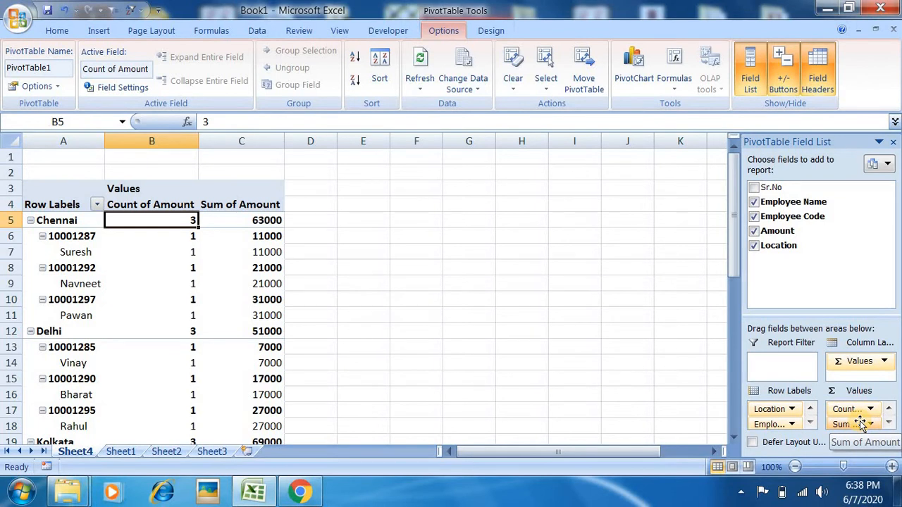
pyautogui.click(573, 296)
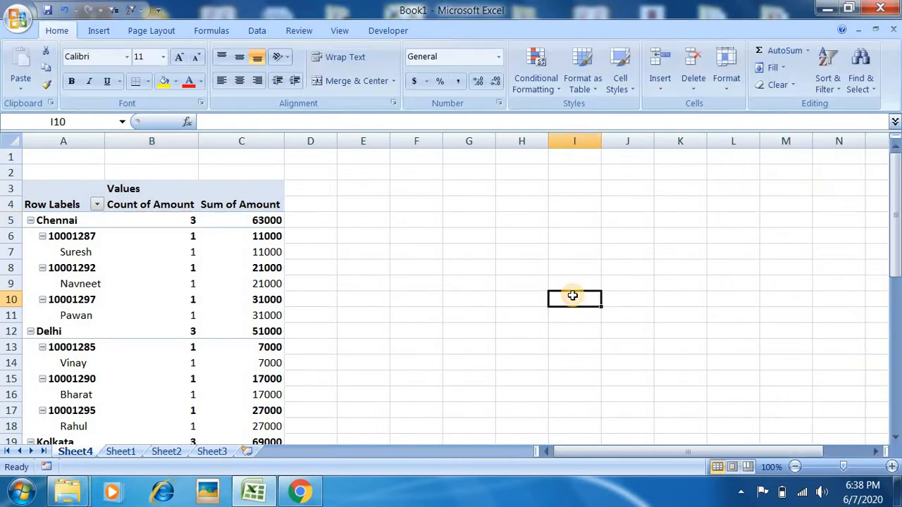
pyautogui.click(267, 189)
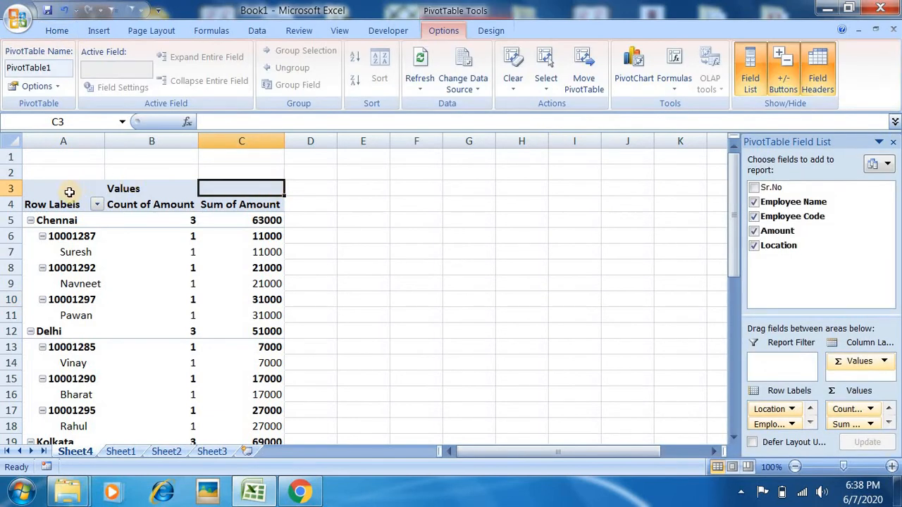
pyautogui.click(64, 191)
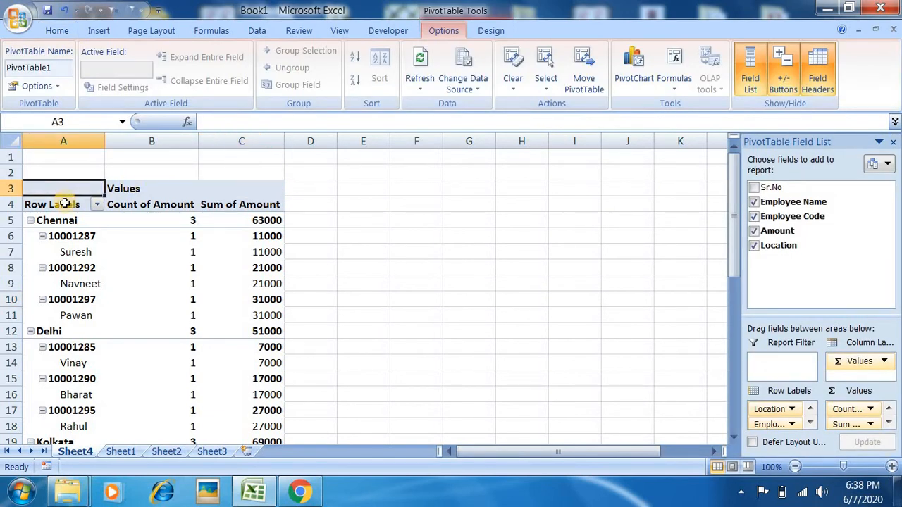
# Step: Select the PivotTable from the Row Labels header through the Grand Total row, across all three columns
pyautogui.click(64, 206)
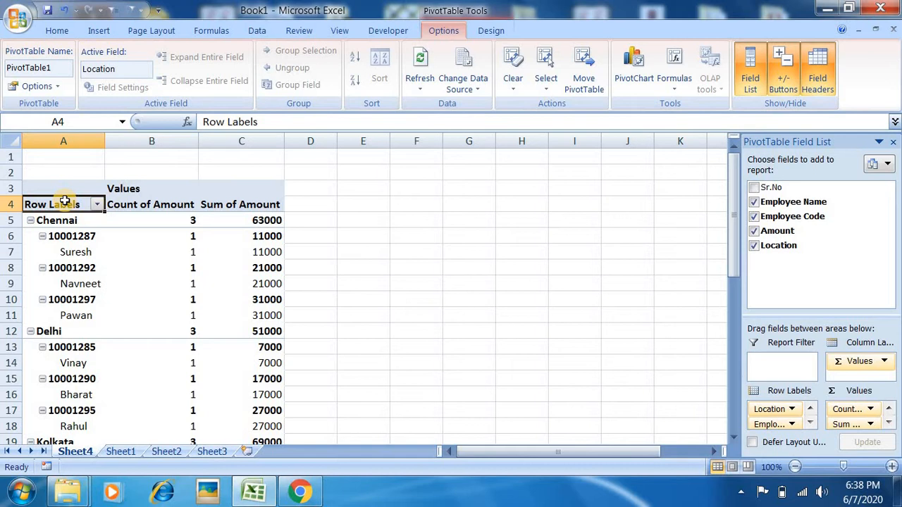
pyautogui.hotkey('shift', 'Right')
pyautogui.hotkey('shift', 'Right')
pyautogui.hotkey('shift', 'Right')
pyautogui.hotkey('shift', 'Left')
pyautogui.hotkey('shift', 'Down')
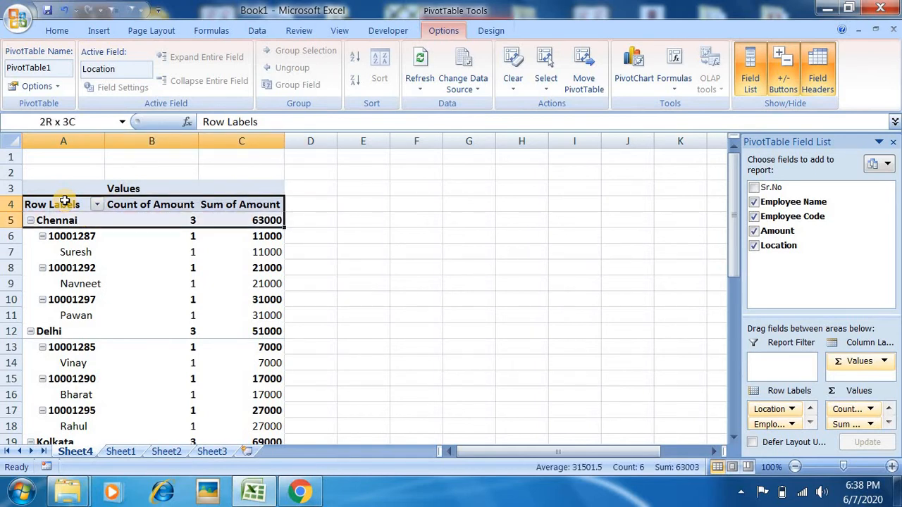
pyautogui.hotkey('shift', 'Down')
pyautogui.hotkey('shift', 'Down')
pyautogui.hotkey('shift', 'Down')
pyautogui.hotkey('shift', 'Down')
pyautogui.hotkey('shift', 'Down')
pyautogui.hotkey('shift', 'Down')
pyautogui.hotkey('shift', 'Down')
pyautogui.hotkey('shift', 'Down')
pyautogui.hotkey('shift', 'Down')
pyautogui.hotkey('shift', 'Down')
pyautogui.hotkey('shift', 'Down')
pyautogui.hotkey('shift', 'Down')
pyautogui.hotkey('shift', 'Down')
pyautogui.hotkey('shift', 'Down')
pyautogui.hotkey('shift', 'Down')
pyautogui.hotkey('shift', 'Down')
pyautogui.hotkey('shift', 'Down')
pyautogui.hotkey('shift', 'Down')
pyautogui.hotkey('shift', 'Down')
pyautogui.hotkey('shift', 'Down')
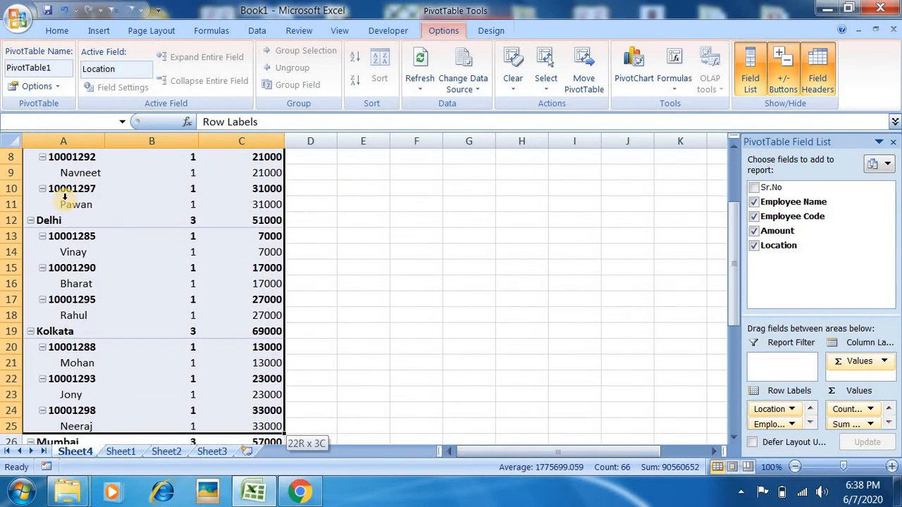
pyautogui.hotkey('shift', 'Down')
pyautogui.hotkey('shift', 'Down')
pyautogui.hotkey('shift', 'Down')
pyautogui.hotkey('shift', 'Down')
pyautogui.hotkey('shift', 'Down')
pyautogui.hotkey('shift', 'Down')
pyautogui.hotkey('shift', 'Down')
pyautogui.hotkey('shift', 'Down')
pyautogui.hotkey('shift', 'Down')
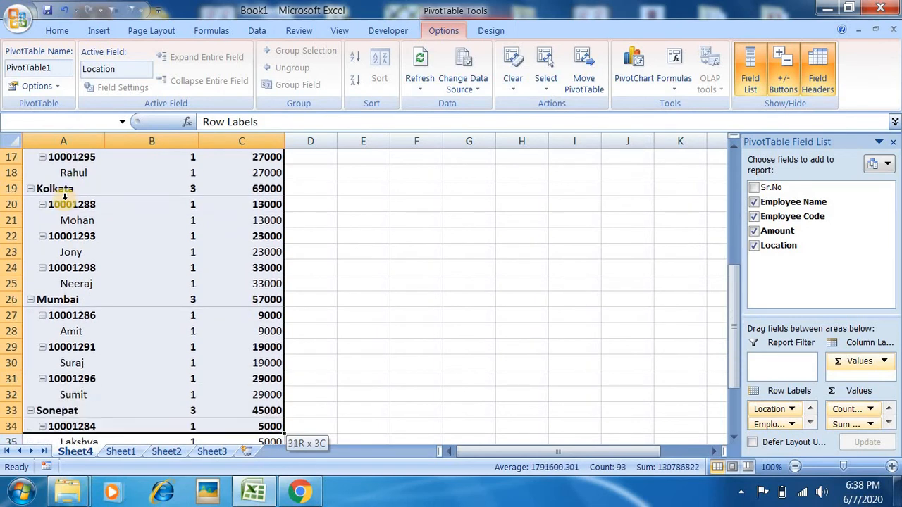
pyautogui.hotkey('shift', 'Down')
pyautogui.hotkey('shift', 'Down')
pyautogui.hotkey('shift', 'Down')
pyautogui.hotkey('shift', 'Down')
pyautogui.hotkey('shift', 'Down')
pyautogui.hotkey('shift', 'Down')
pyautogui.hotkey('shift', 'Down')
pyautogui.hotkey('shift', 'Down')
pyautogui.hotkey('shift', 'Down')
pyautogui.hotkey('shift', 'Up')
pyautogui.hotkey('shift', 'Up')
pyautogui.hotkey('shift', 'Up')
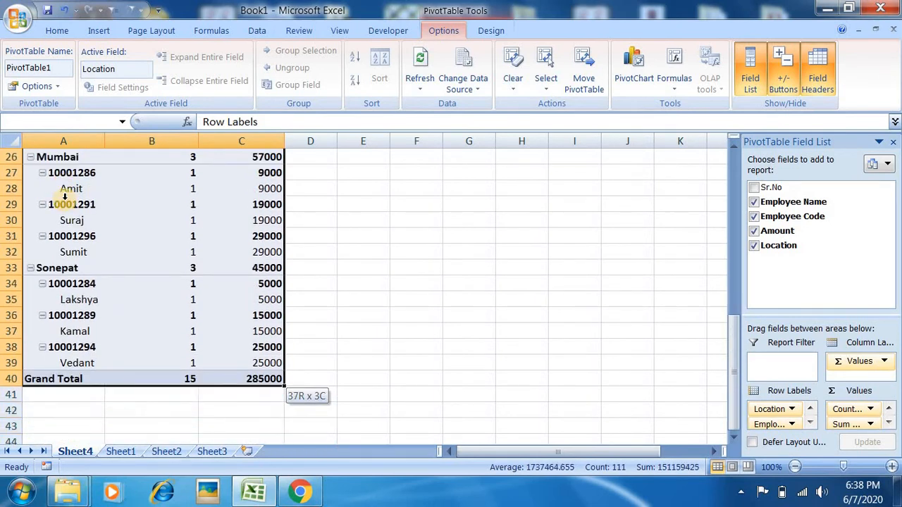
# Step: Enable the Classic PivotTable layout in the PivotTable's display options
pyautogui.rightClick(100, 174)
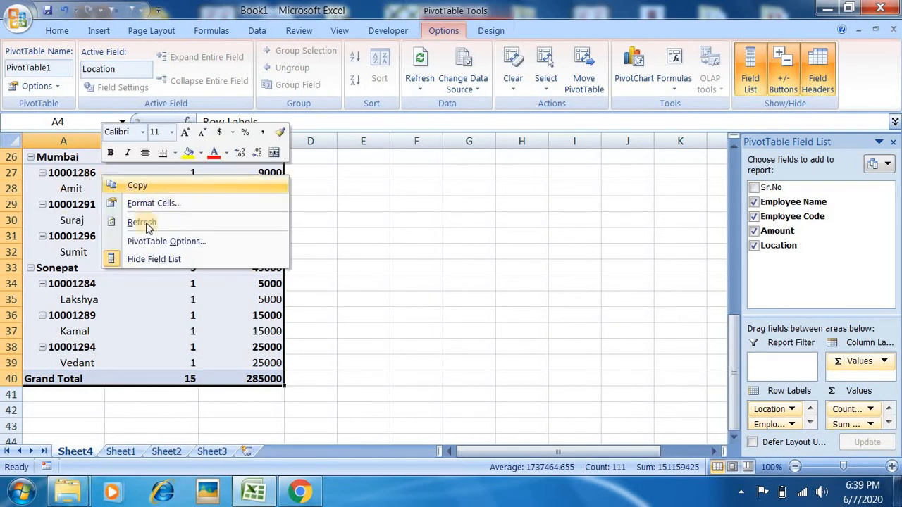
pyautogui.click(148, 243)
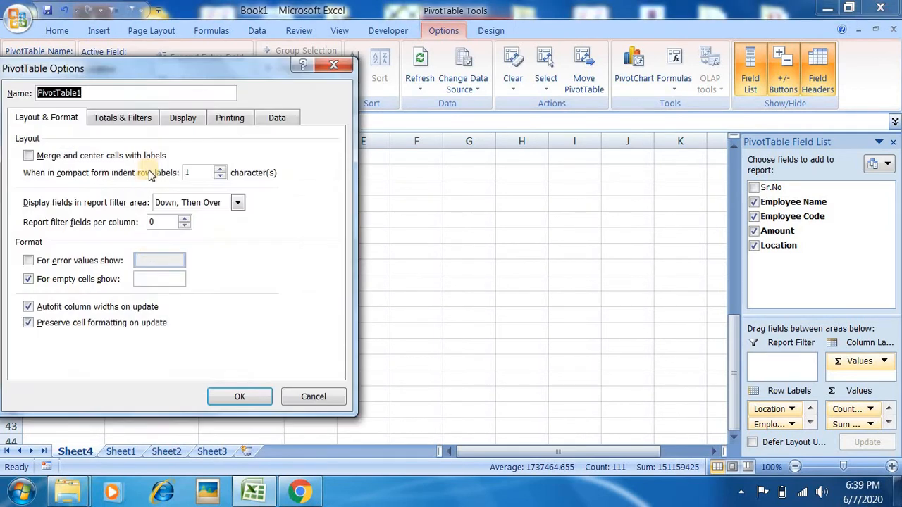
pyautogui.click(185, 120)
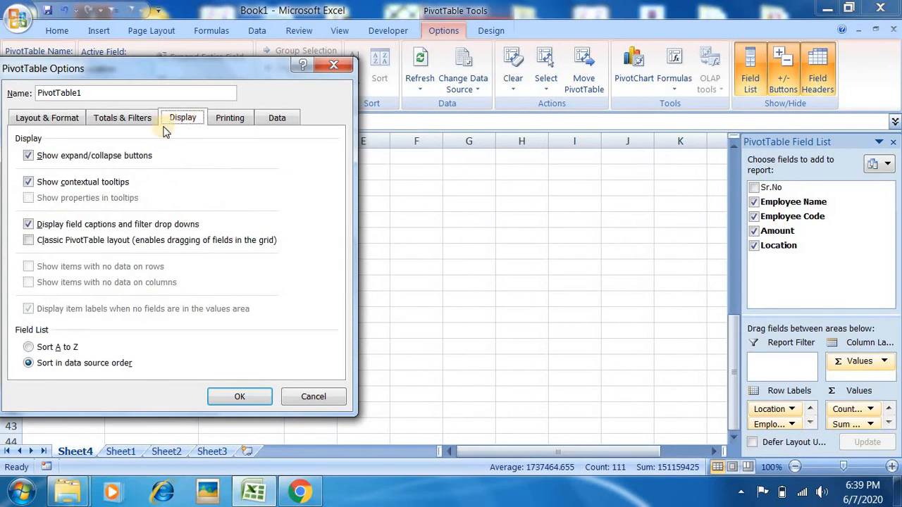
pyautogui.click(27, 242)
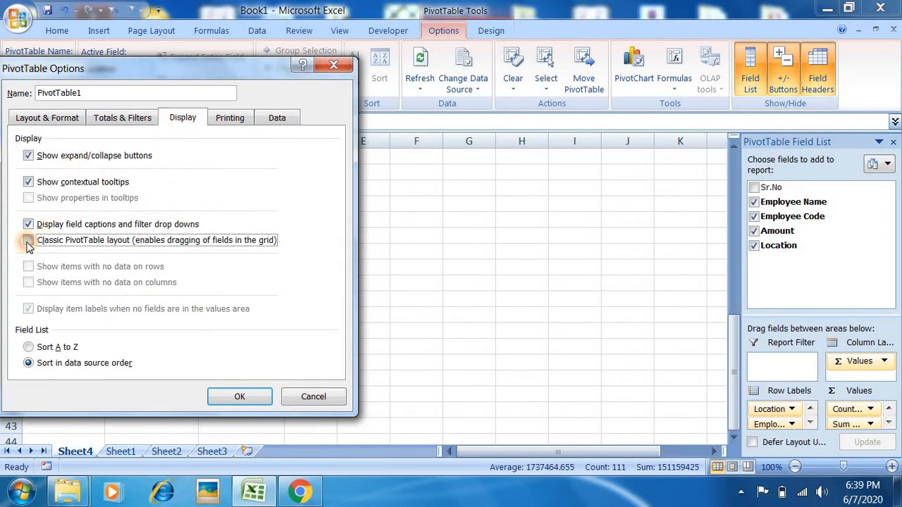
pyautogui.click(227, 399)
# Step: Review the classic layout from the PivotTable's headings down to the first Employee Code subtotal
pyautogui.click(331, 282)
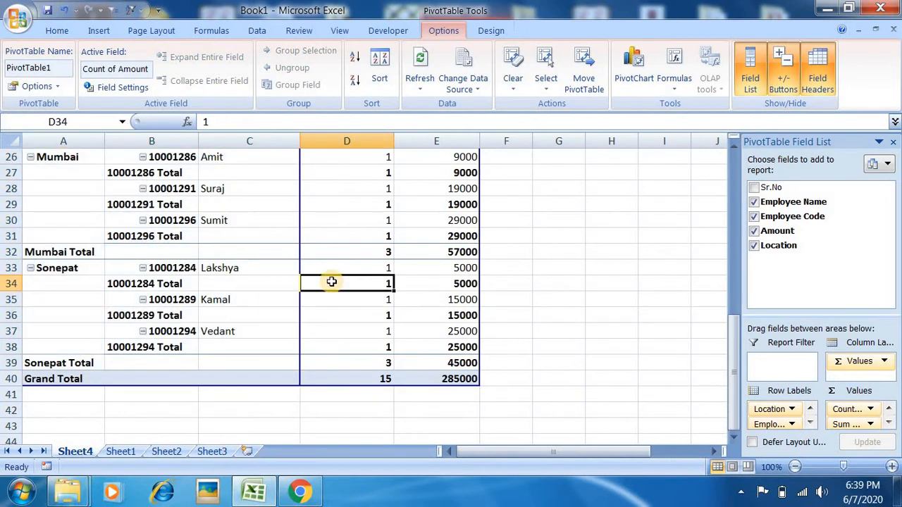
pyautogui.press('Up')
pyautogui.hotkey('ctrl', 'Up')
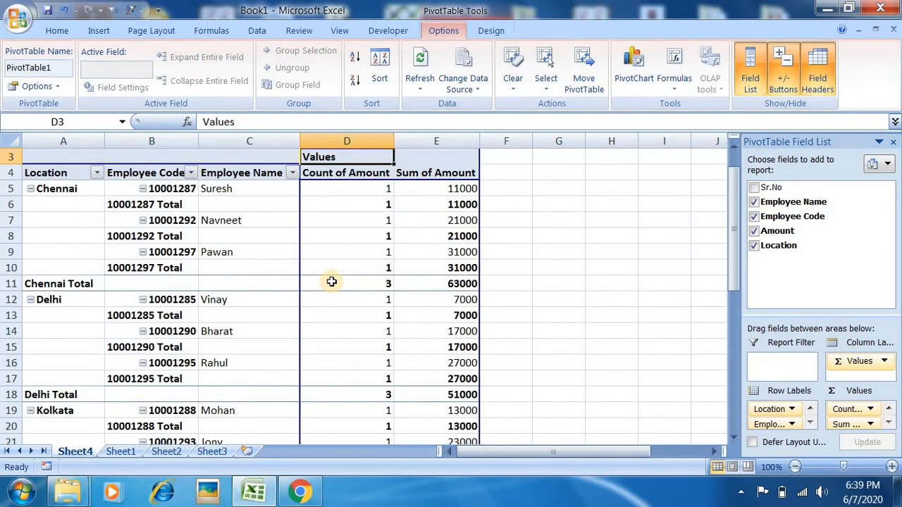
pyautogui.press('Down')
pyautogui.press('Down')
pyautogui.press('Left')
pyautogui.press('Left')
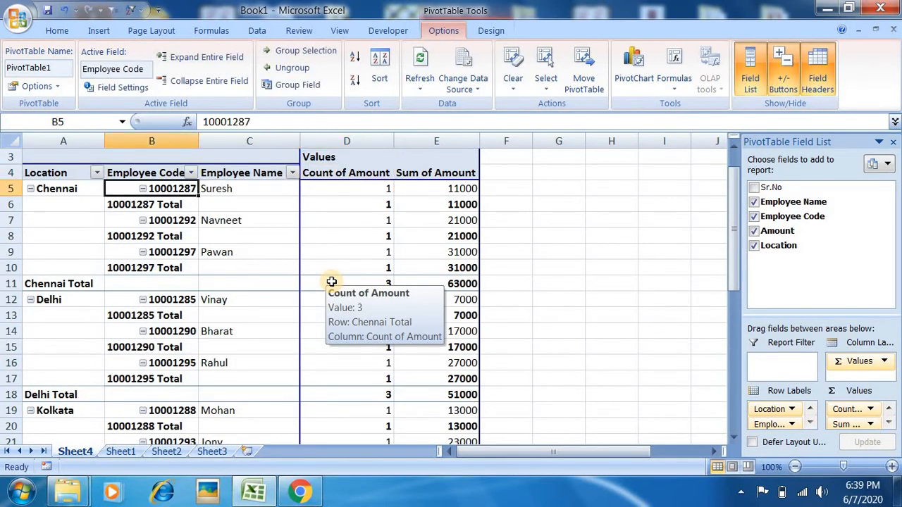
pyautogui.press('Down')
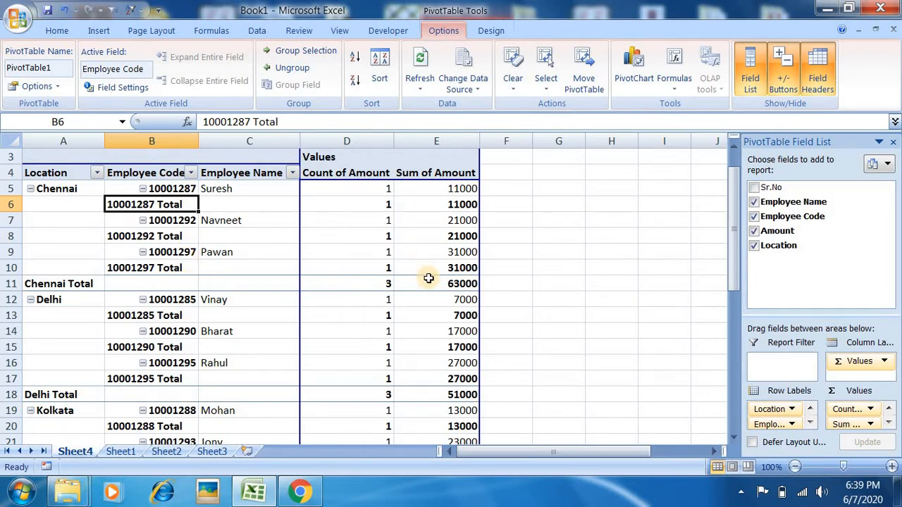
# Step: Turn off the grand totals for both rows and columns in the PivotTable options
pyautogui.rightClick(180, 204)
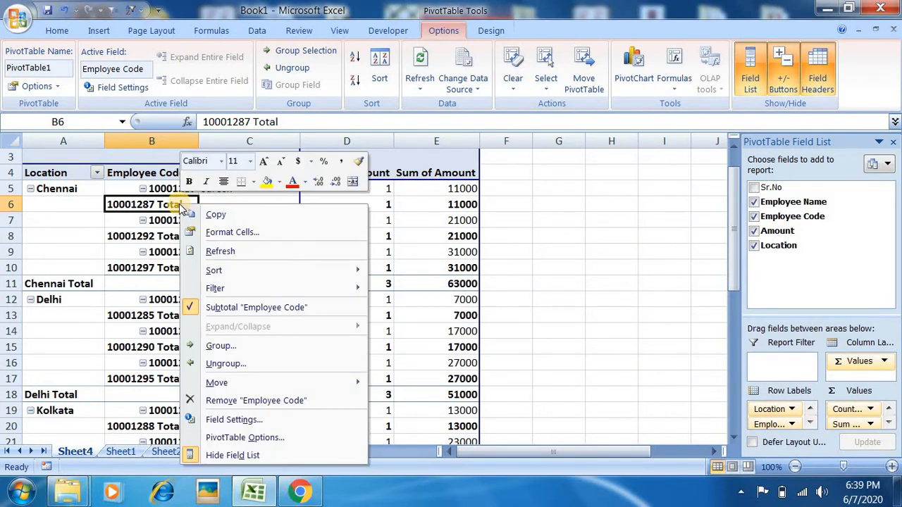
pyautogui.click(244, 437)
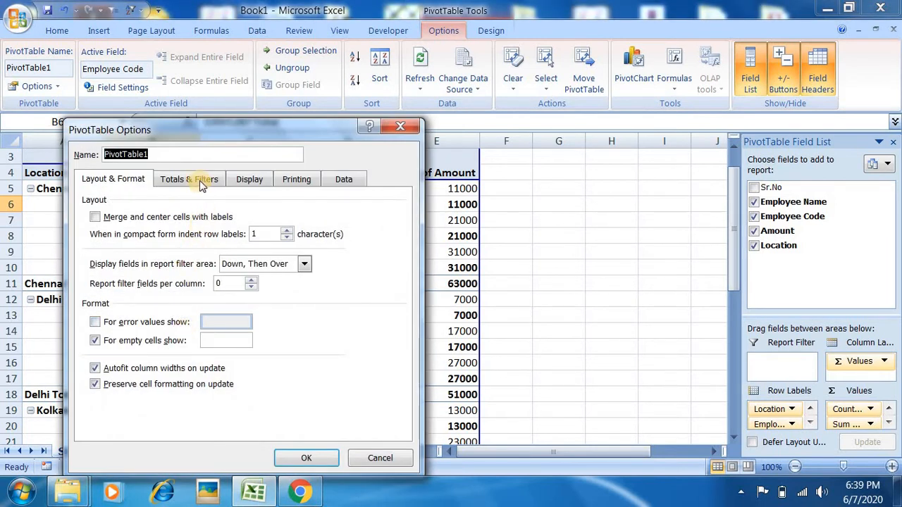
pyautogui.click(199, 180)
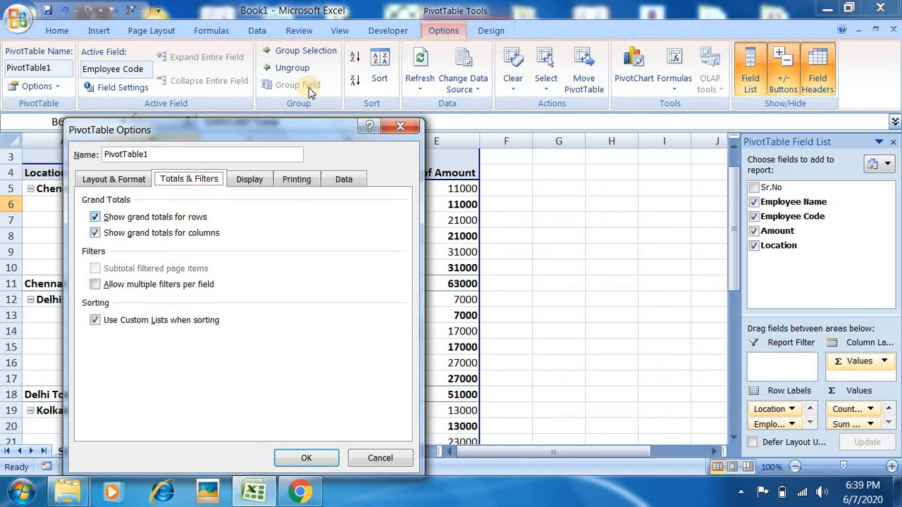
pyautogui.moveTo(339, 131); pyautogui.dragTo(564, 120)
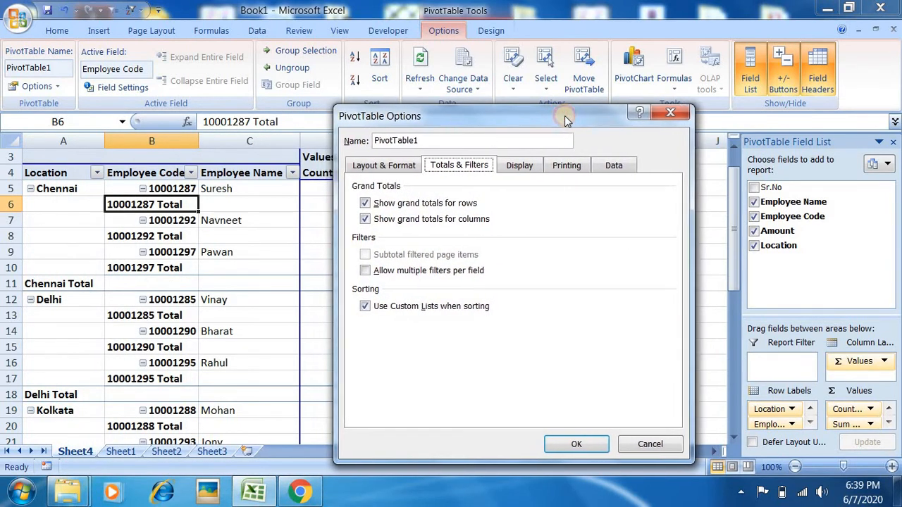
pyautogui.click(365, 204)
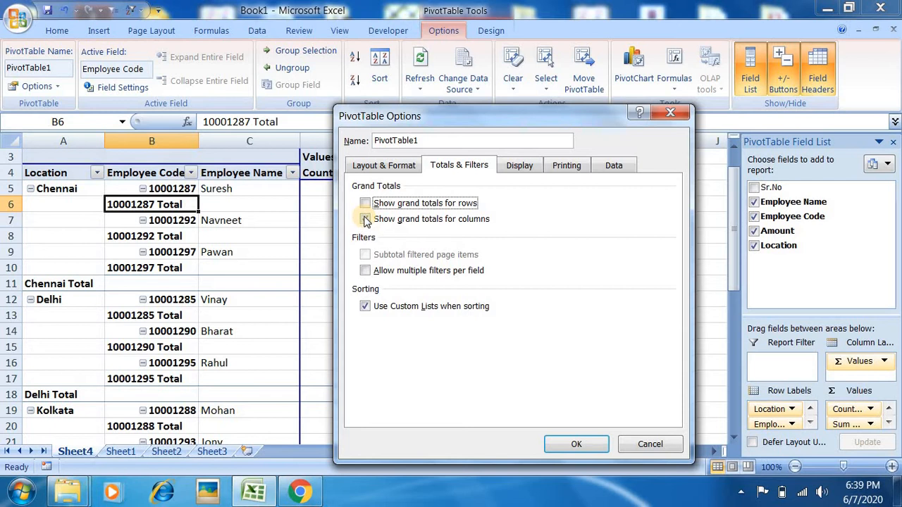
pyautogui.click(365, 219)
pyautogui.click(589, 445)
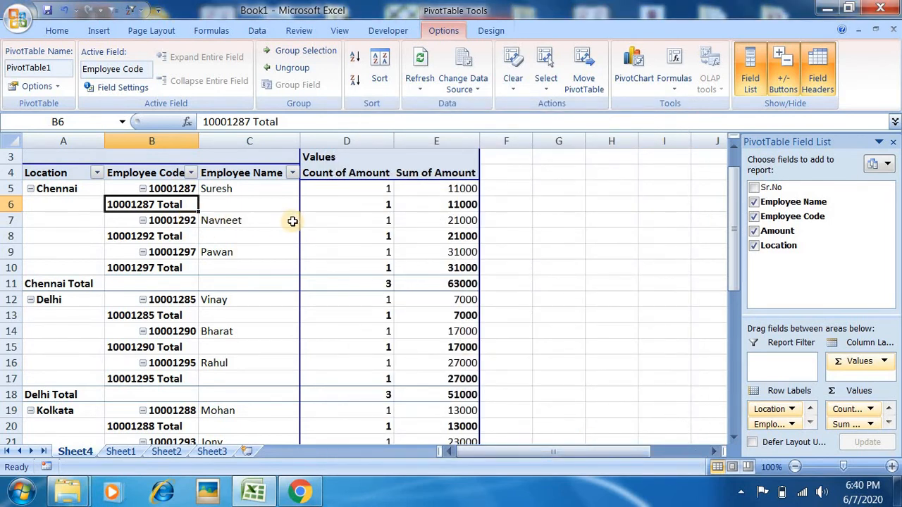
pyautogui.click(416, 265)
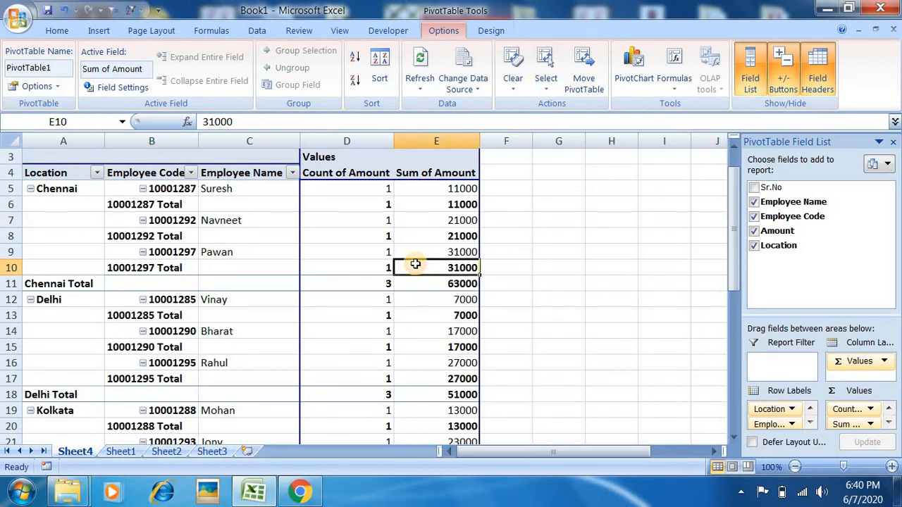
# Step: Remove the Employee Code subtotals from the PivotTable
pyautogui.click(169, 205)
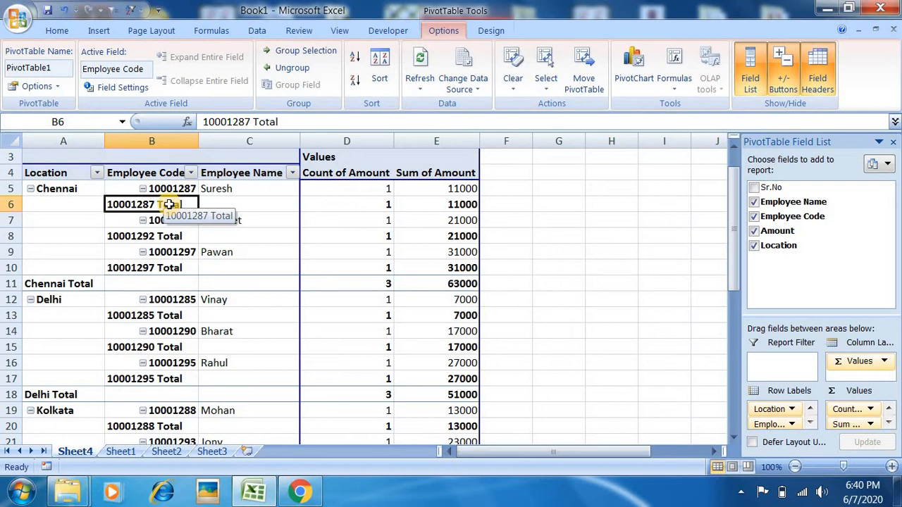
pyautogui.rightClick(169, 204)
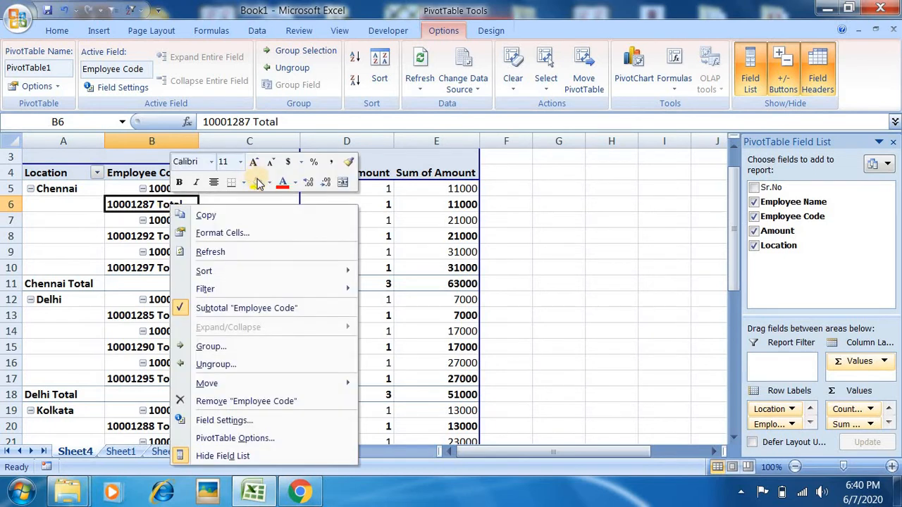
pyautogui.click(232, 311)
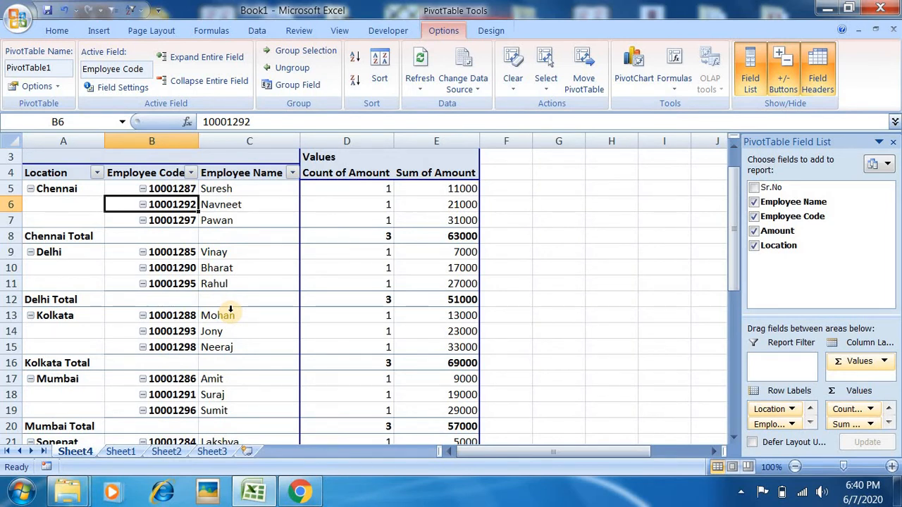
pyautogui.click(554, 215)
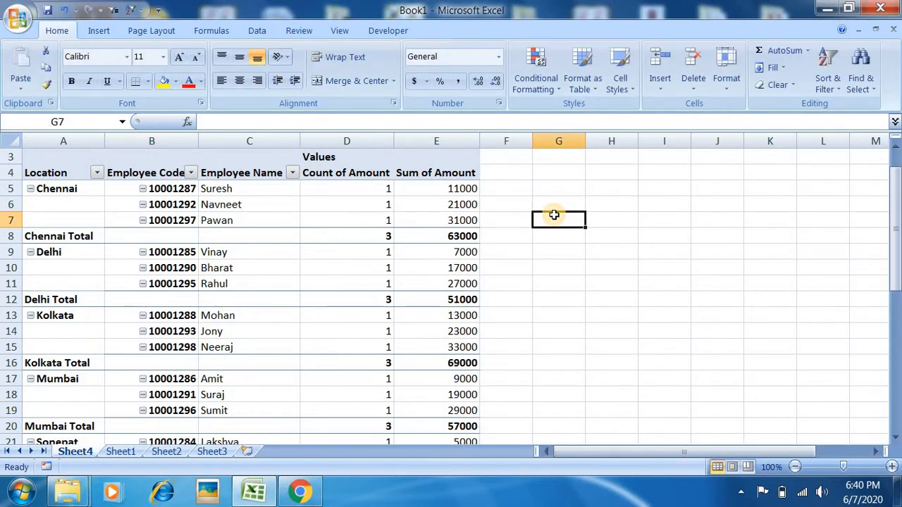
# Step: Select the Chennai subtotal label, view Sheet1, and return to the PivotTable on Sheet4
pyautogui.click(91, 238)
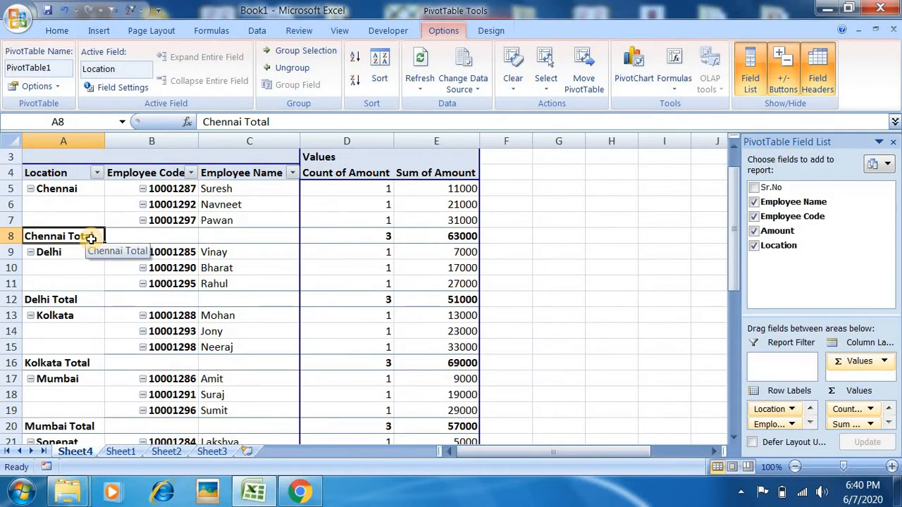
pyautogui.click(121, 452)
pyautogui.click(76, 452)
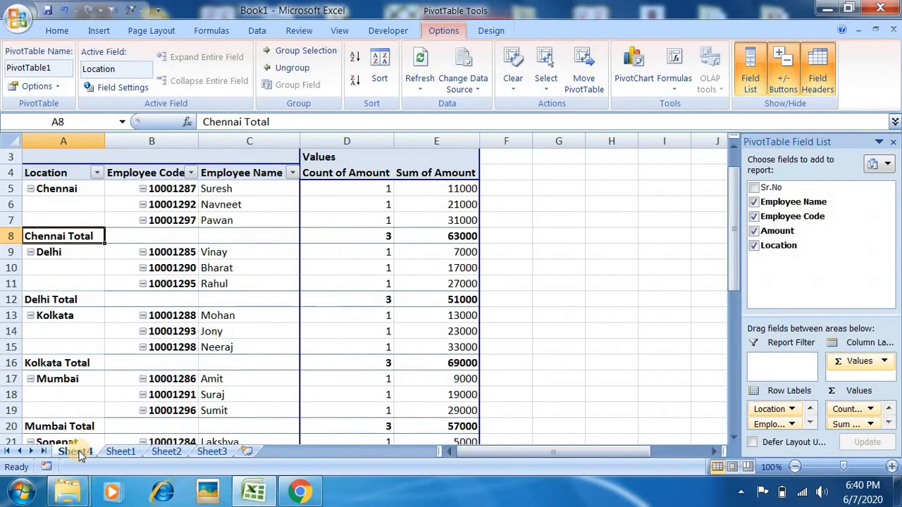
# Step: Extract the records behind the Chennai total's Sum of Amount to a new sheet and return to the PivotTable on Sheet4
pyautogui.click(168, 452)
pyautogui.click(86, 453)
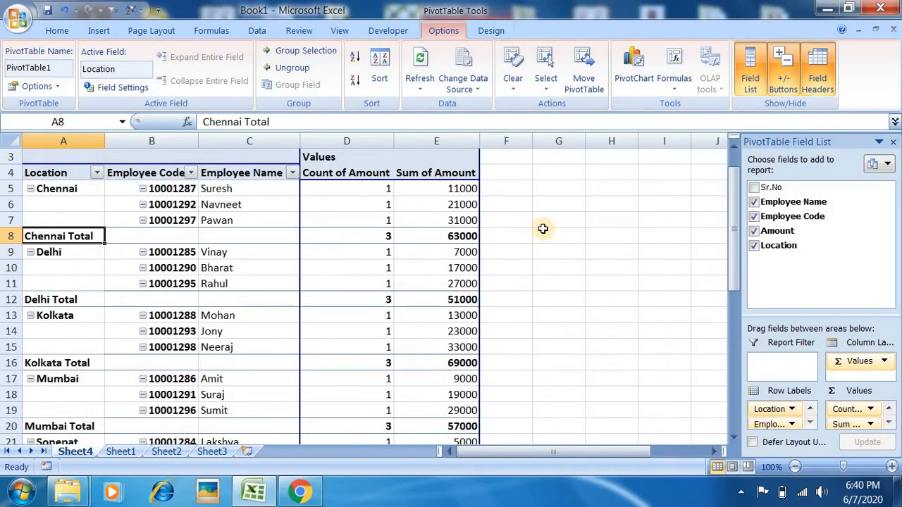
pyautogui.click(447, 237)
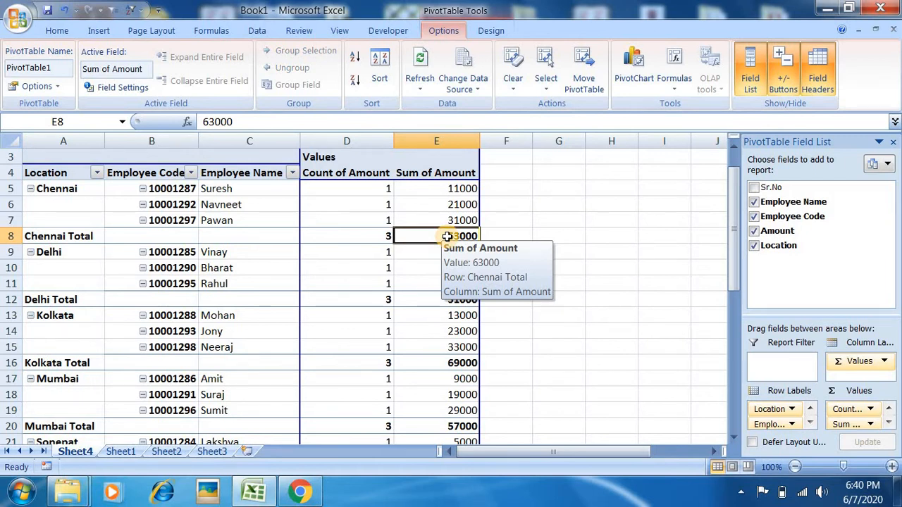
pyautogui.doubleClick(447, 237)
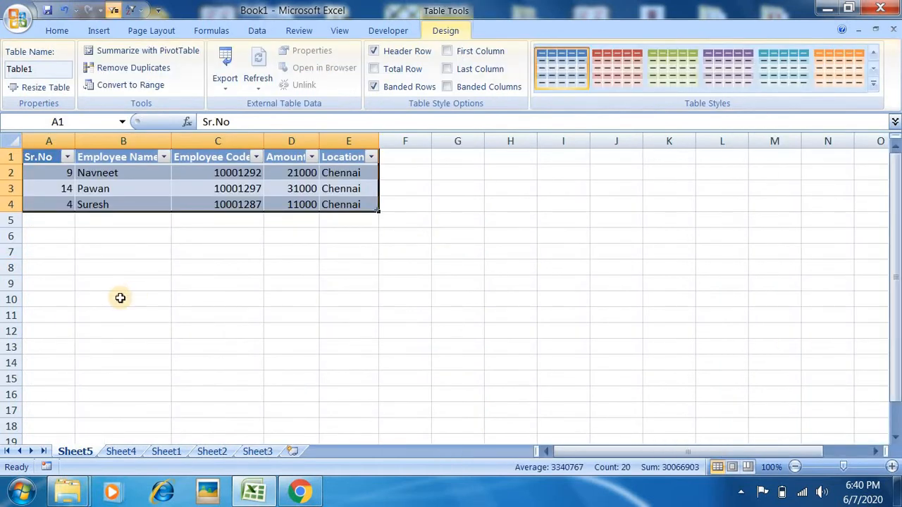
pyautogui.click(121, 296)
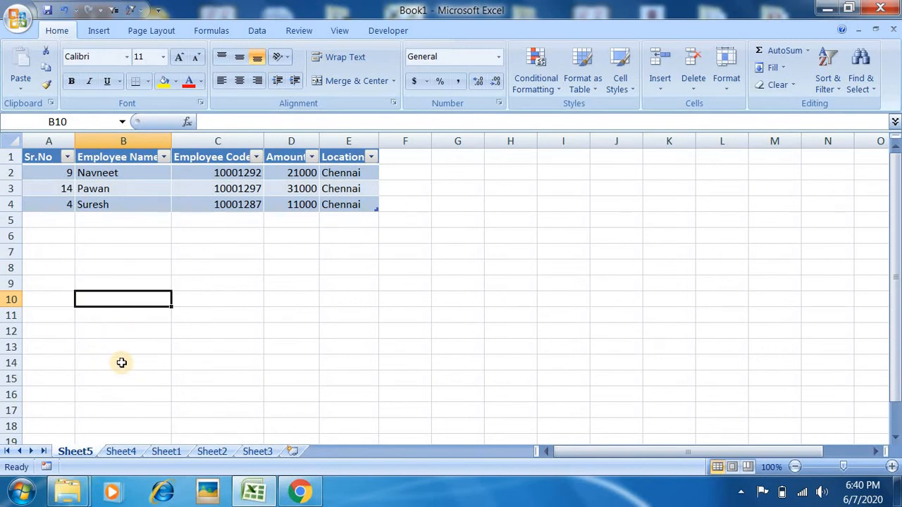
pyautogui.click(121, 452)
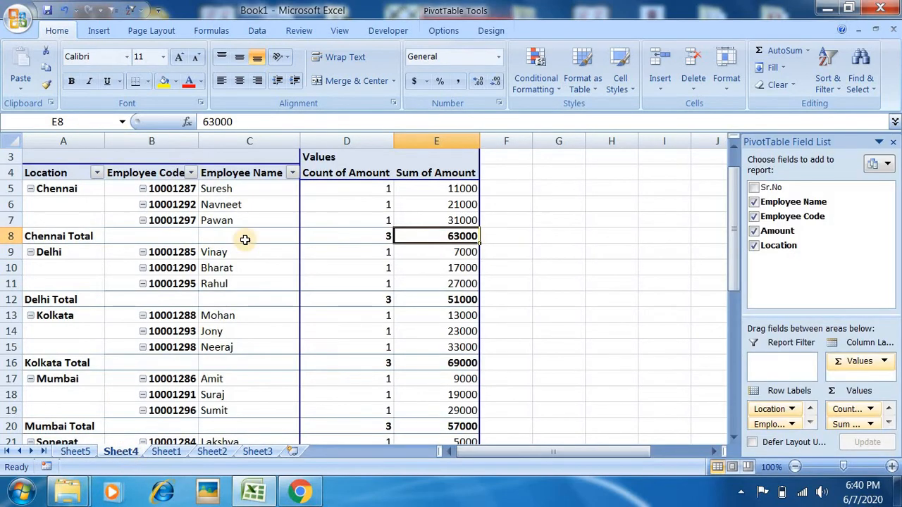
# Step: Extract the records behind the Delhi total's Sum of Amount, compare them with the Chennai detail sheet, and return to Sheet4
pyautogui.doubleClick(431, 298)
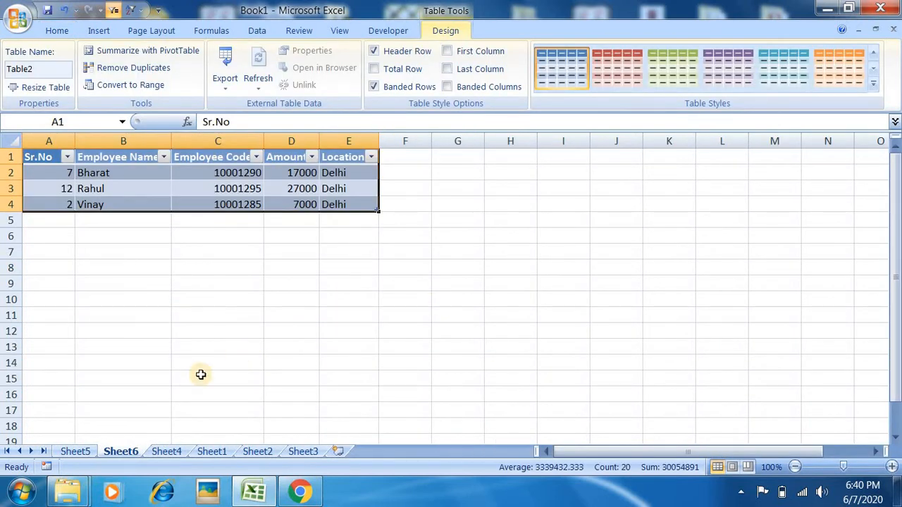
pyautogui.click(70, 452)
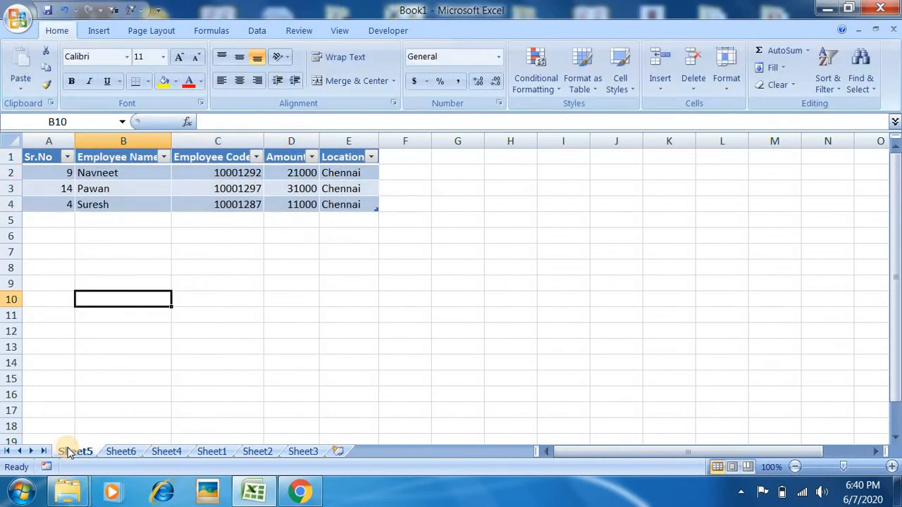
pyautogui.click(119, 452)
pyautogui.click(167, 451)
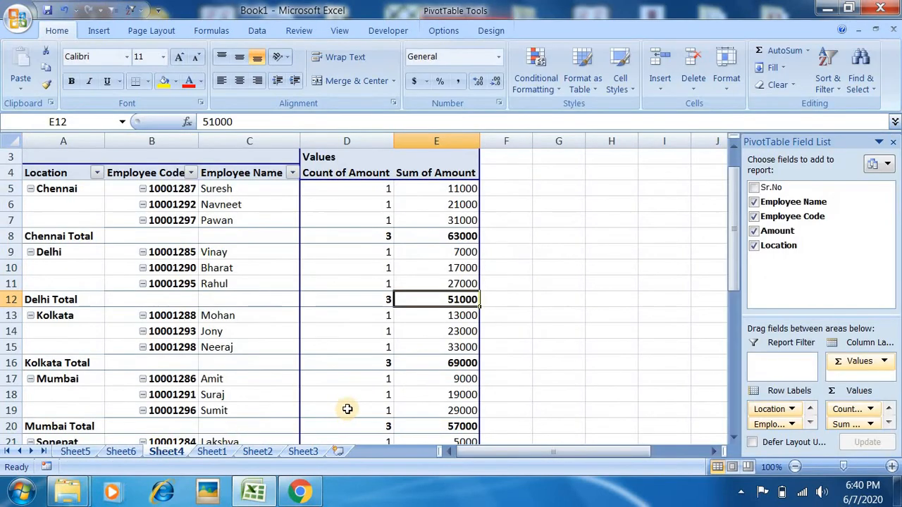
# Step: Extract the records behind the Grand Total's Sum of Amount to a new sheet and return to the top of the PivotTable
pyautogui.moveTo(727, 299); pyautogui.dragTo(724, 329)
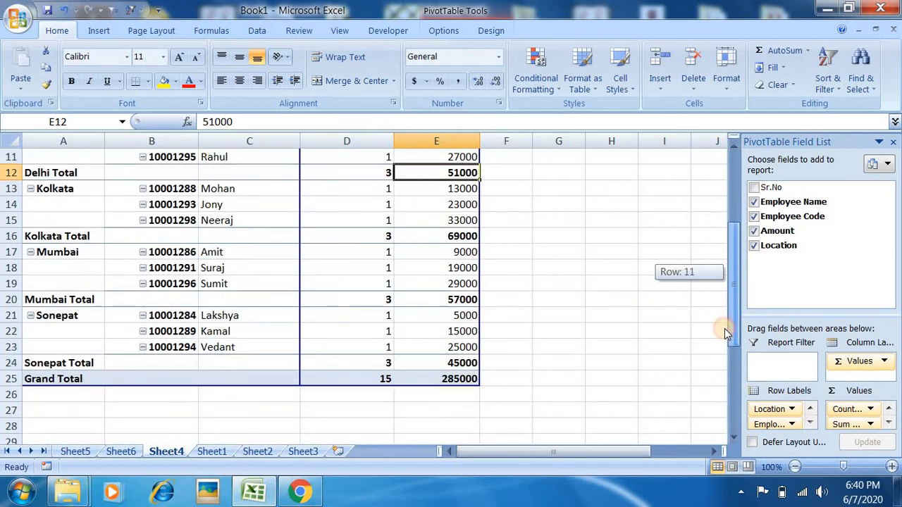
pyautogui.doubleClick(429, 379)
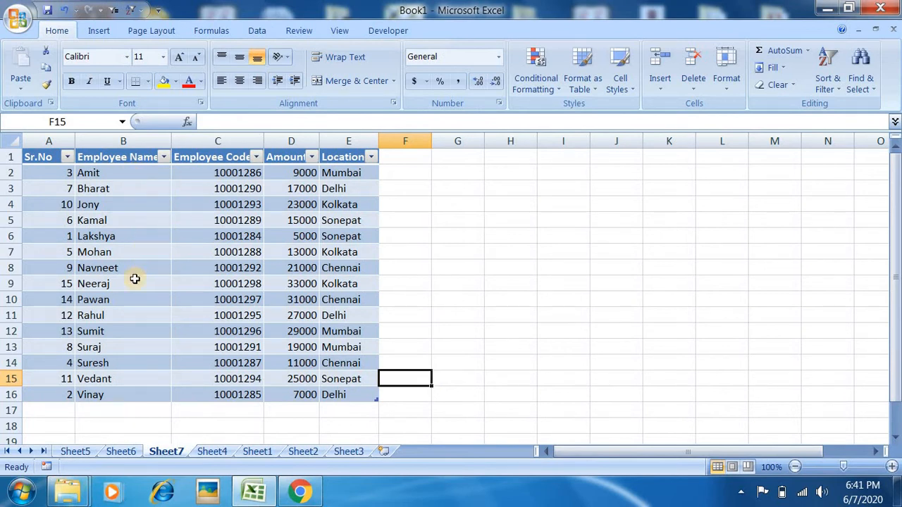
pyautogui.rightClick(128, 301)
pyautogui.click(548, 246)
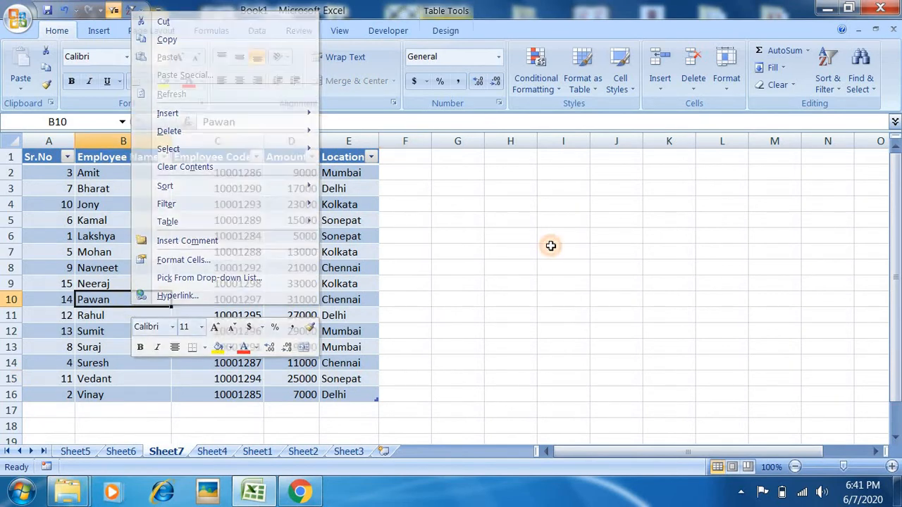
pyautogui.click(221, 453)
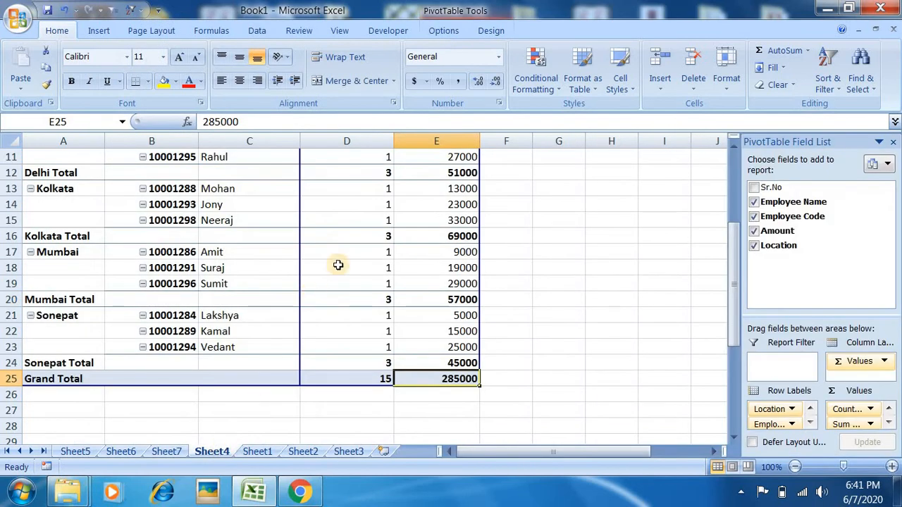
pyautogui.moveTo(733, 286); pyautogui.dragTo(731, 172)
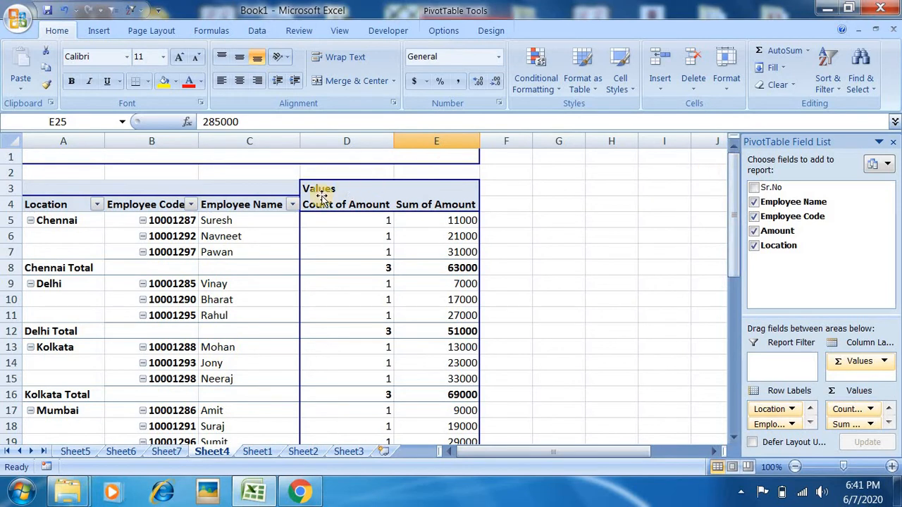
# Step: Remove Employee Code, Employee Name and Count of Amount from the PivotTable, leaving Sum of Amount by Location
pyautogui.click(275, 223)
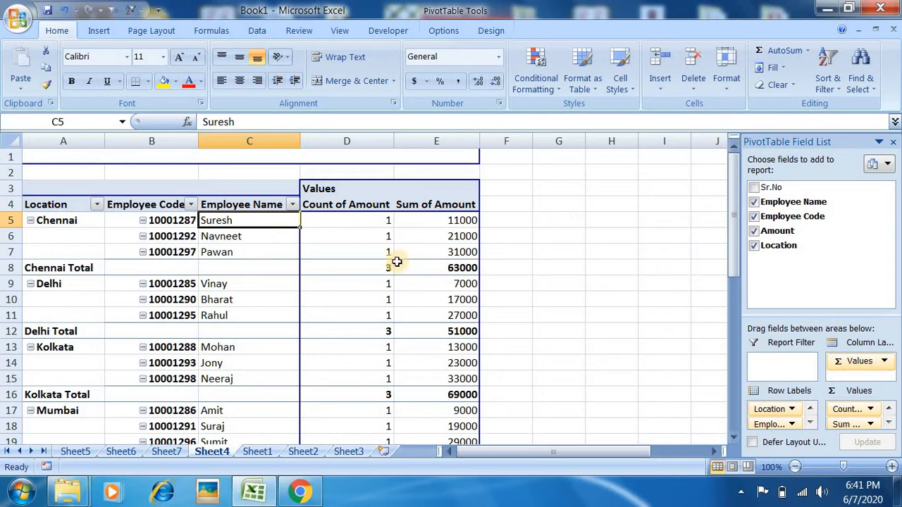
pyautogui.click(368, 248)
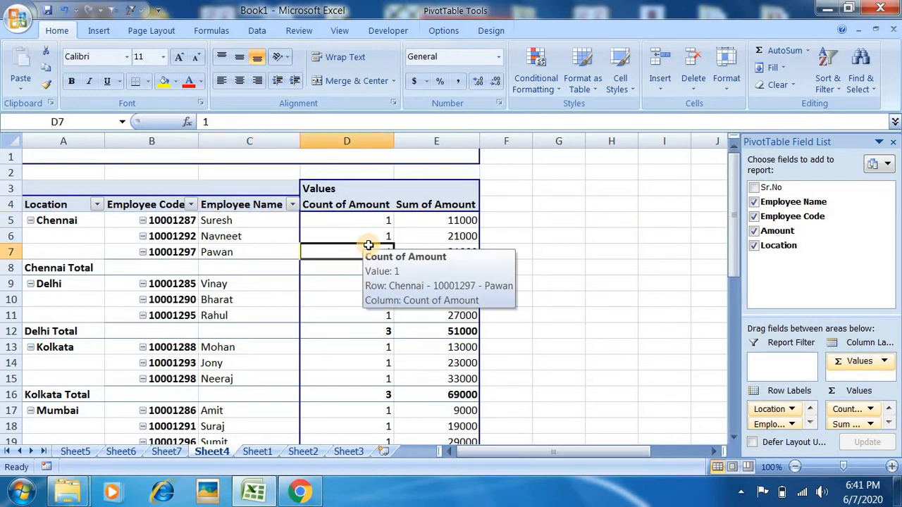
pyautogui.click(246, 238)
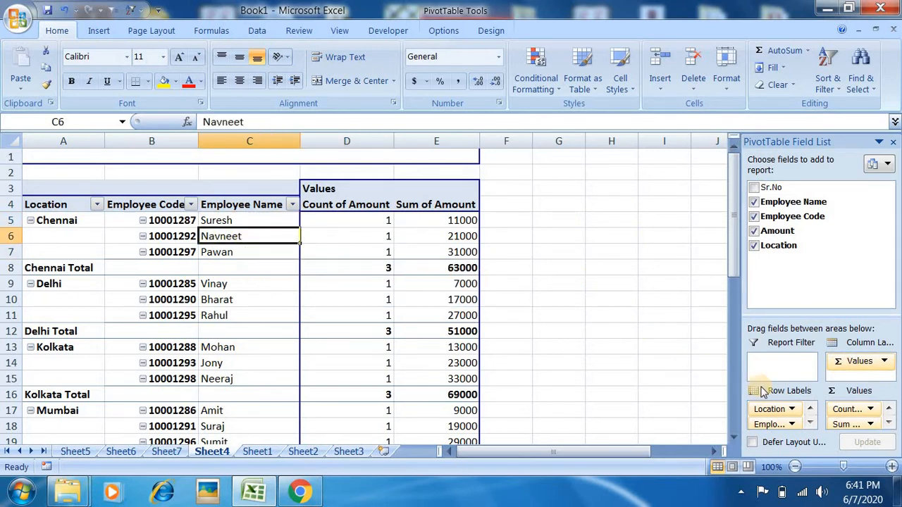
pyautogui.moveTo(769, 424); pyautogui.dragTo(774, 232)
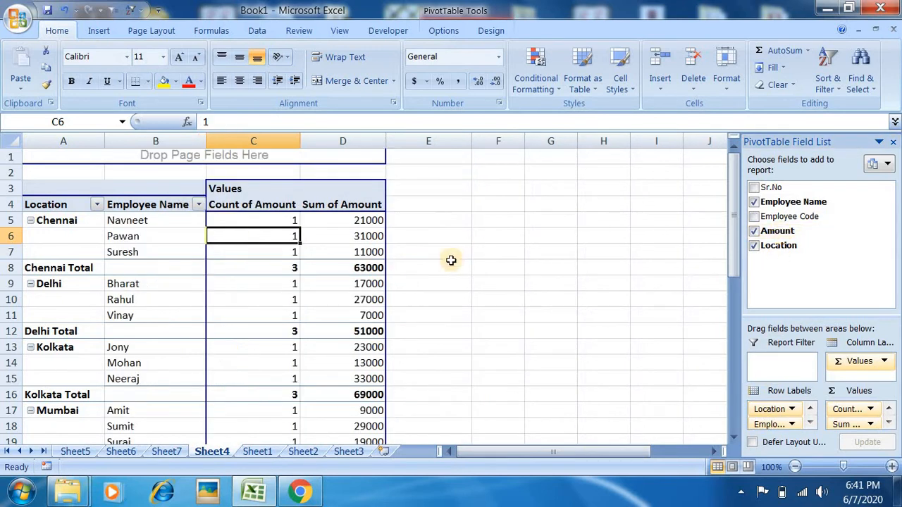
pyautogui.moveTo(771, 425); pyautogui.dragTo(792, 198)
pyautogui.moveTo(854, 410); pyautogui.dragTo(821, 274)
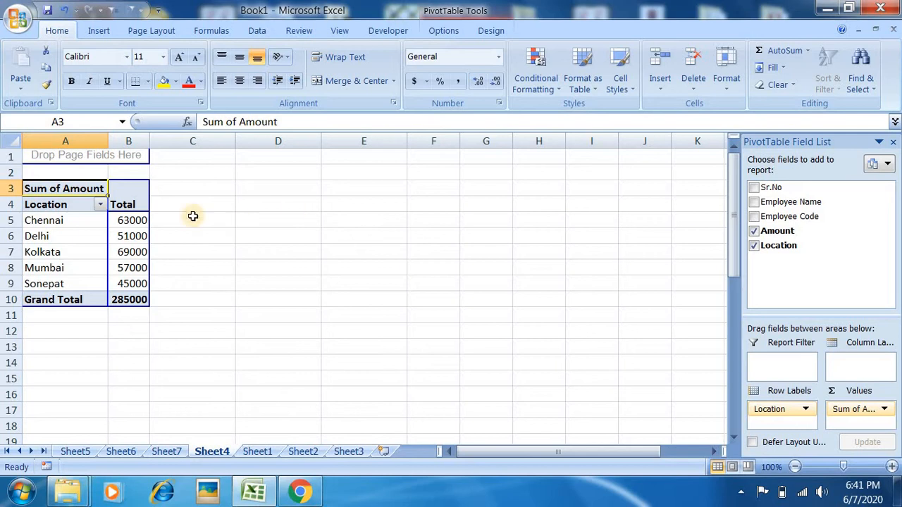
# Step: Set the PivotTable's report filter area to display fields Over, Then Down, with 0 report filter fields per row
pyautogui.click(118, 191)
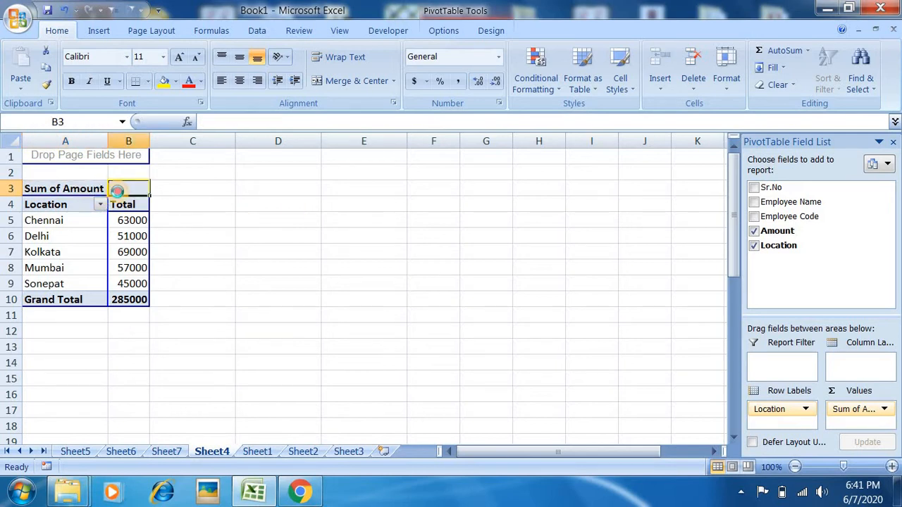
pyautogui.rightClick(118, 191)
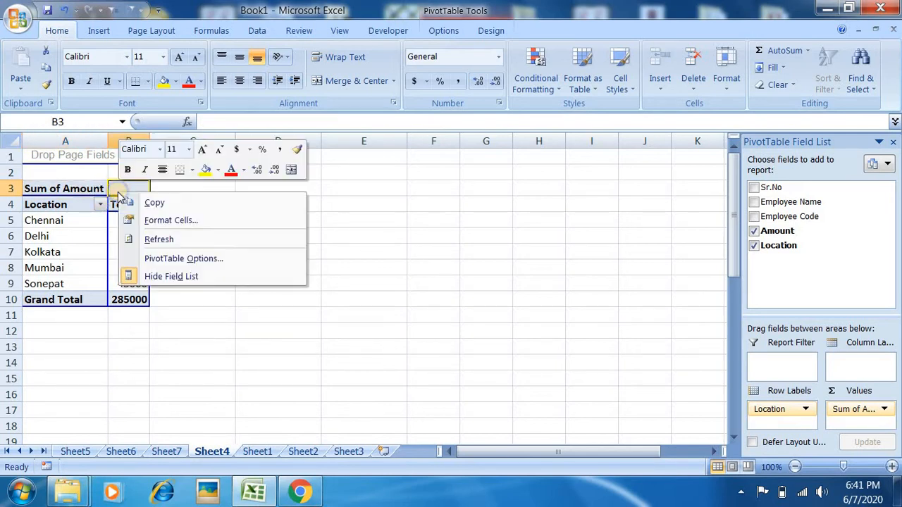
pyautogui.click(151, 259)
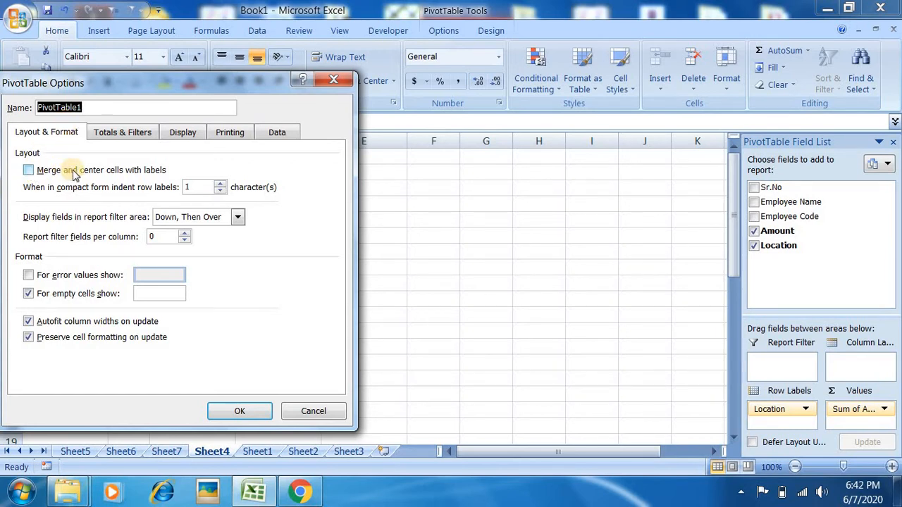
pyautogui.click(44, 173)
pyautogui.click(44, 173)
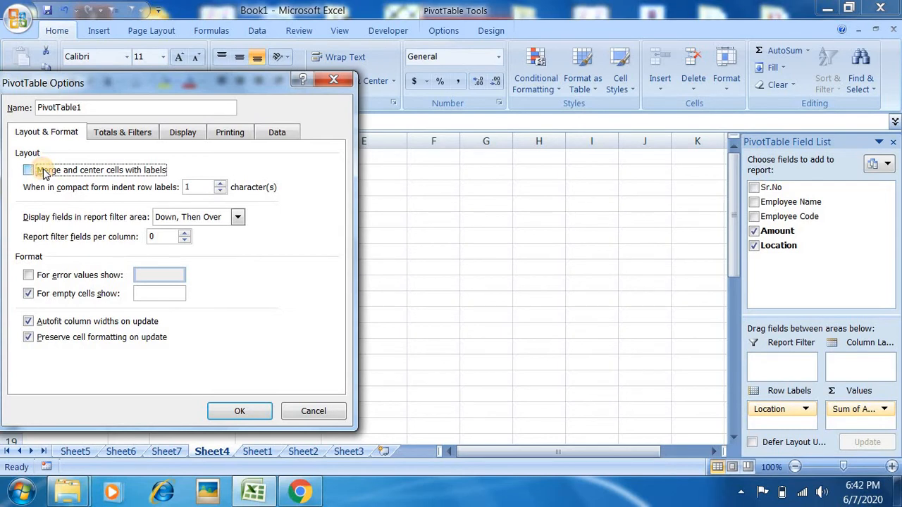
pyautogui.click(222, 185)
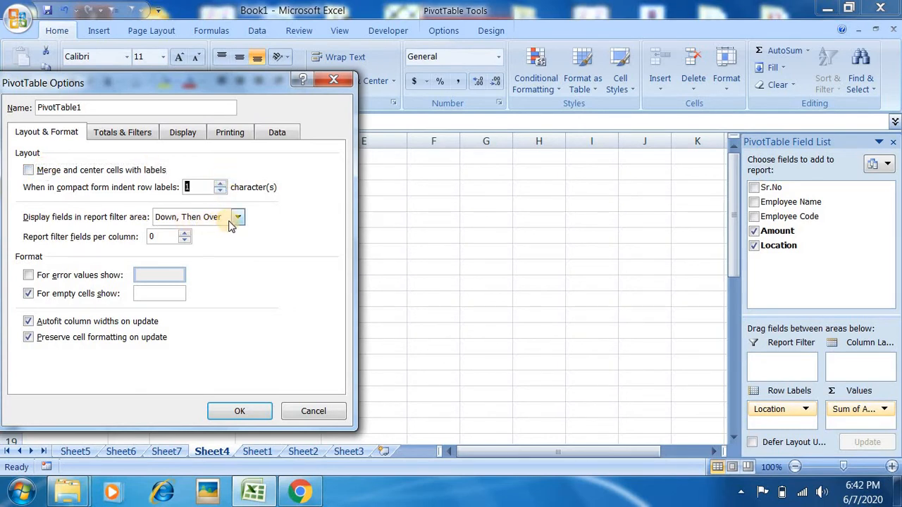
pyautogui.click(236, 218)
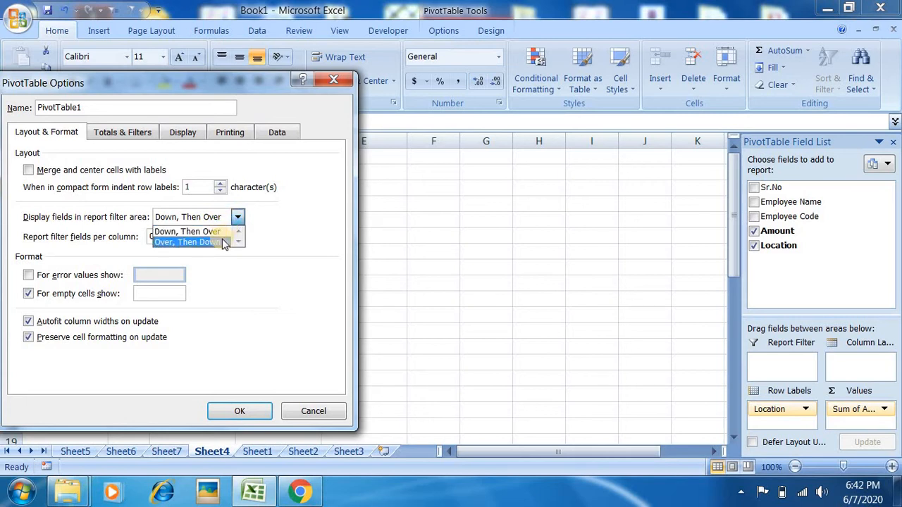
pyautogui.click(223, 242)
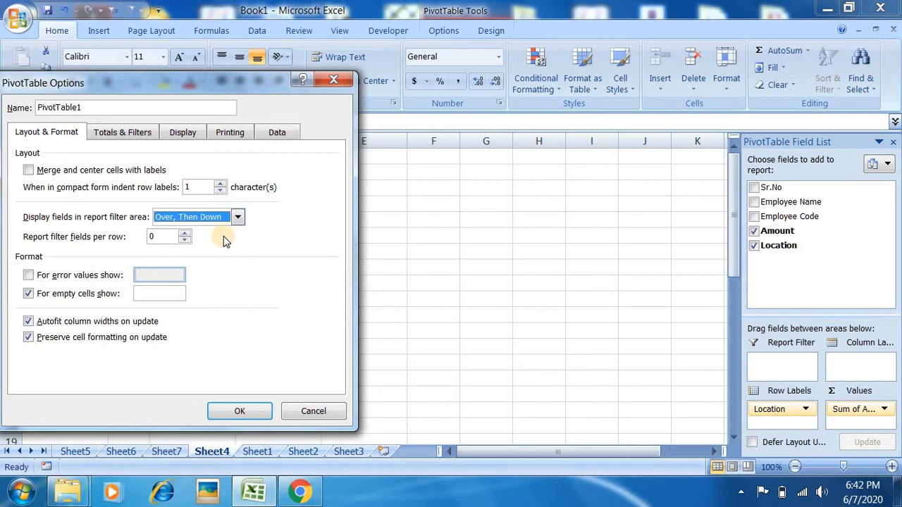
pyautogui.click(185, 234)
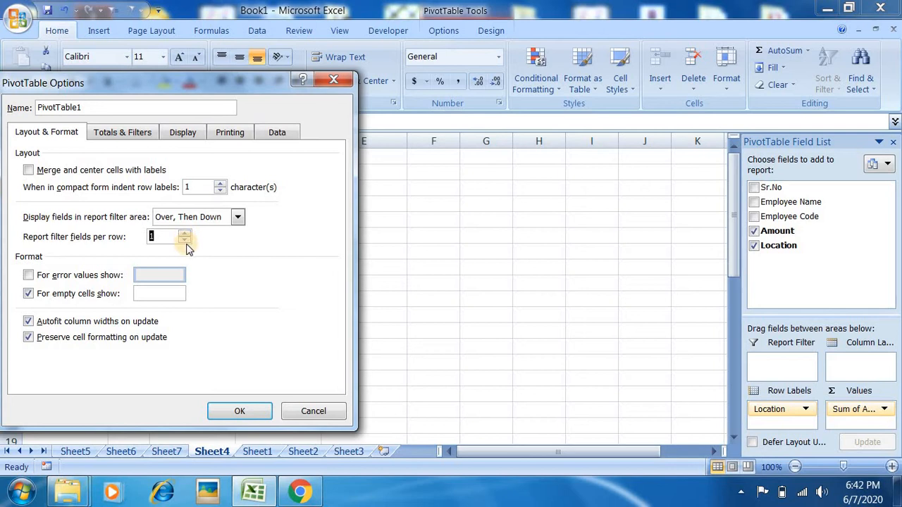
pyautogui.click(185, 241)
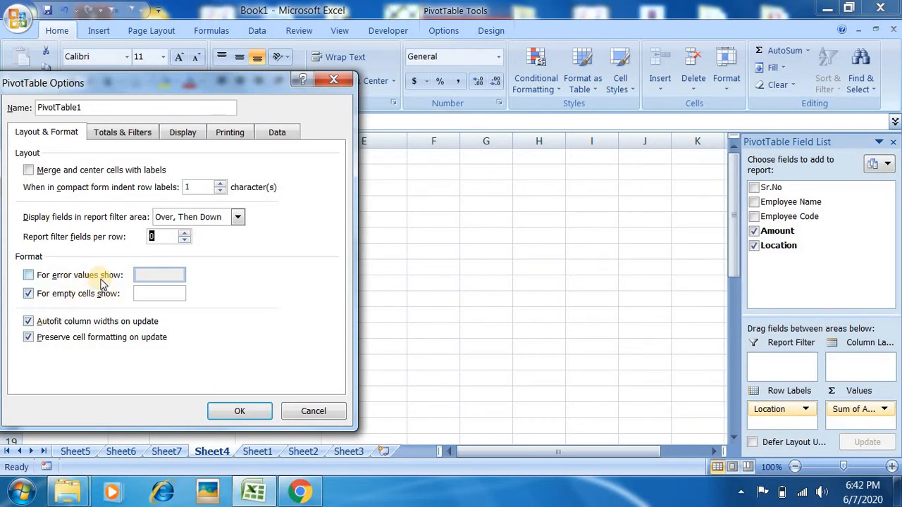
# Step: Turn on grand totals for rows and sort the field list A to Z in the PivotTable options
pyautogui.click(143, 138)
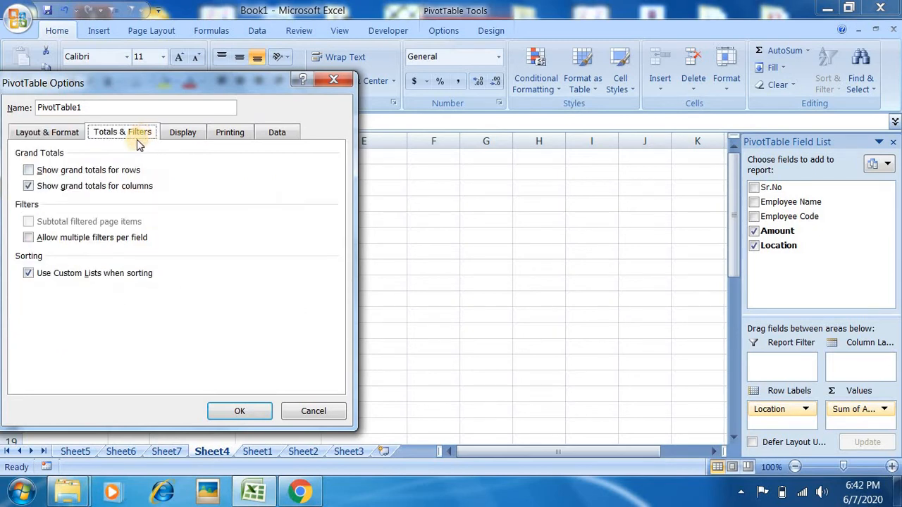
pyautogui.click(106, 172)
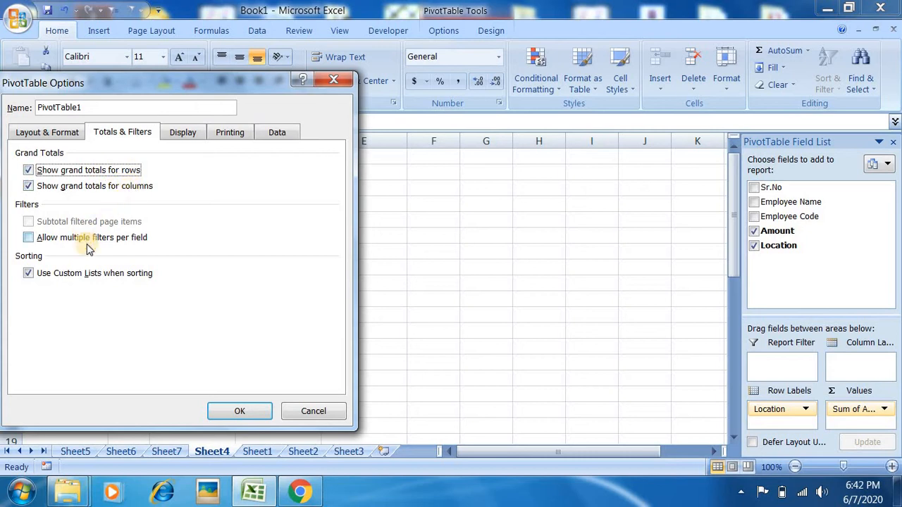
pyautogui.click(182, 133)
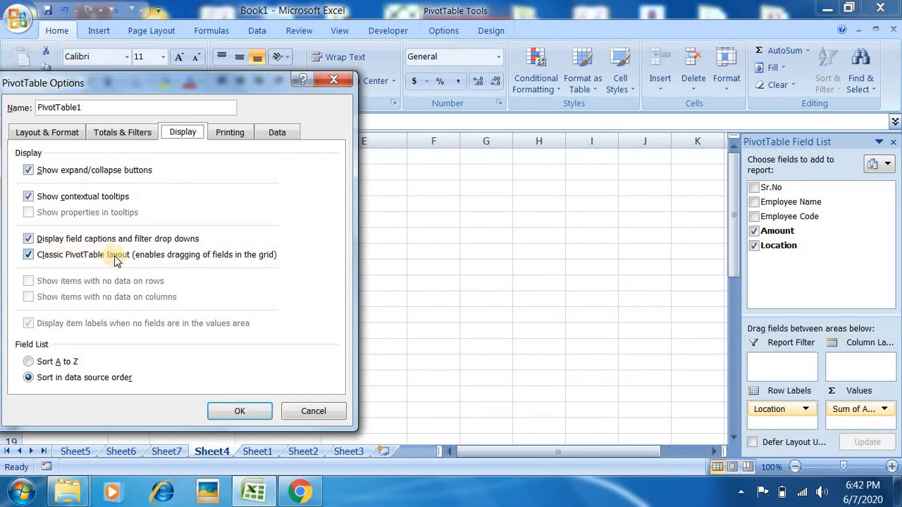
pyautogui.click(64, 364)
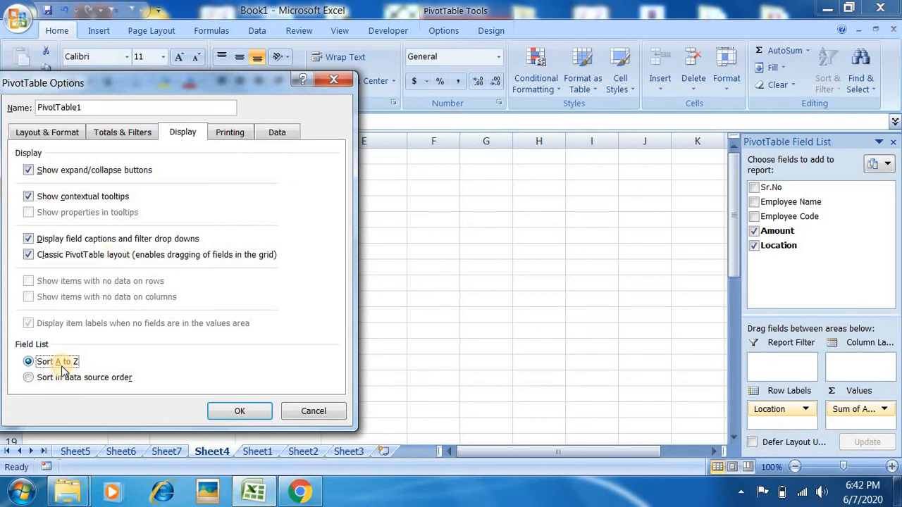
pyautogui.click(231, 415)
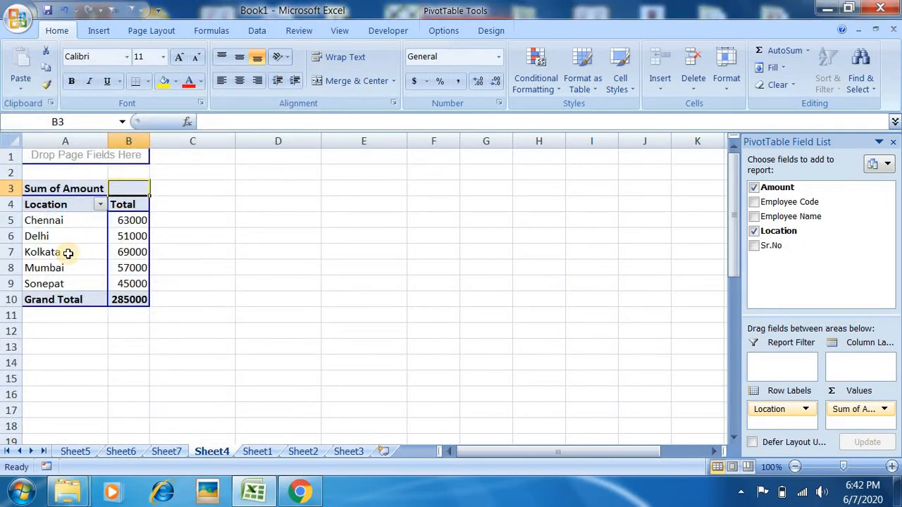
# Step: Review the PivotTable's totals and filters, display, printing and data options, then accept the settings
pyautogui.rightClick(91, 221)
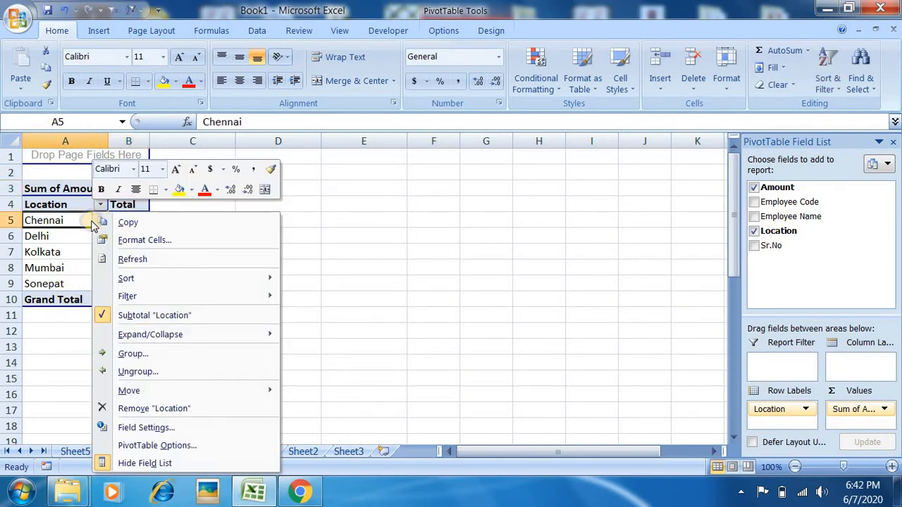
pyautogui.click(172, 450)
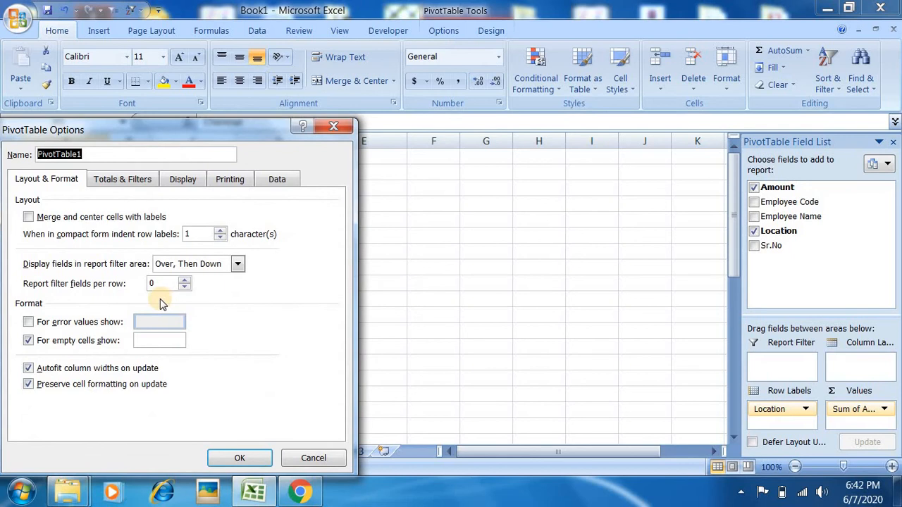
pyautogui.click(113, 182)
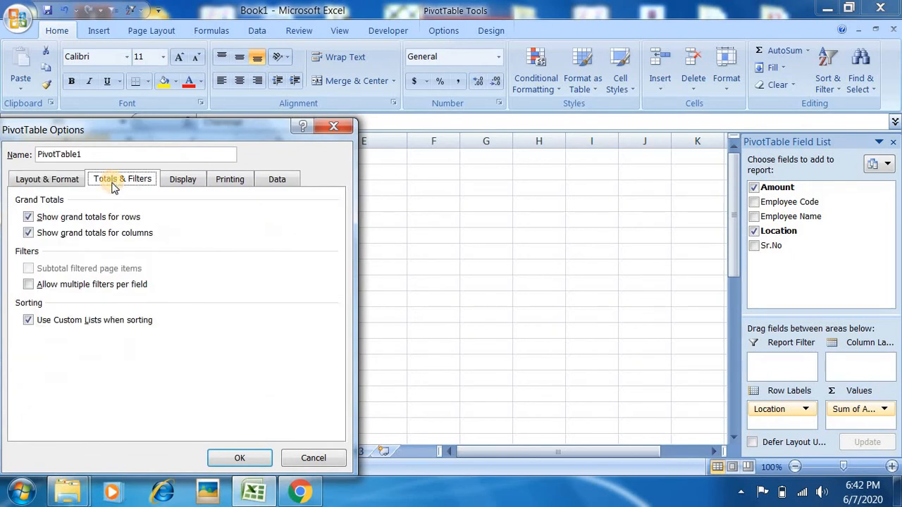
pyautogui.click(178, 181)
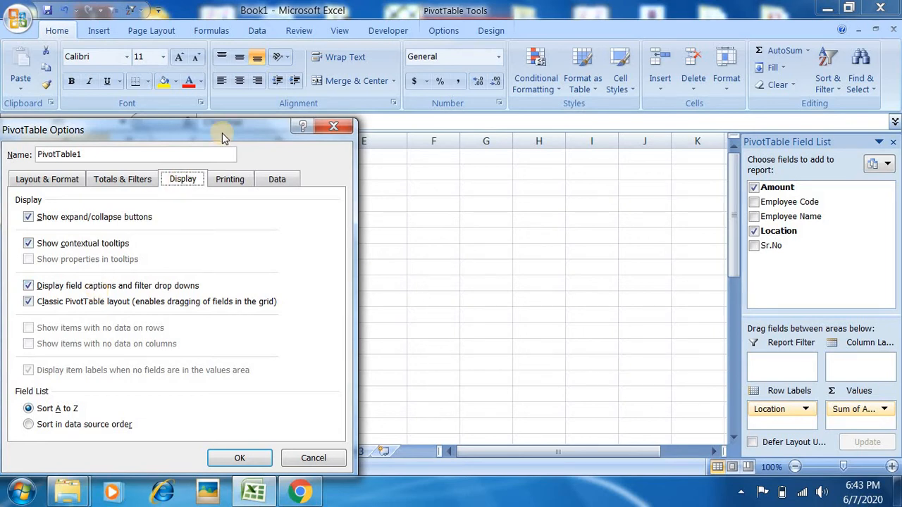
pyautogui.moveTo(222, 133); pyautogui.dragTo(314, 274)
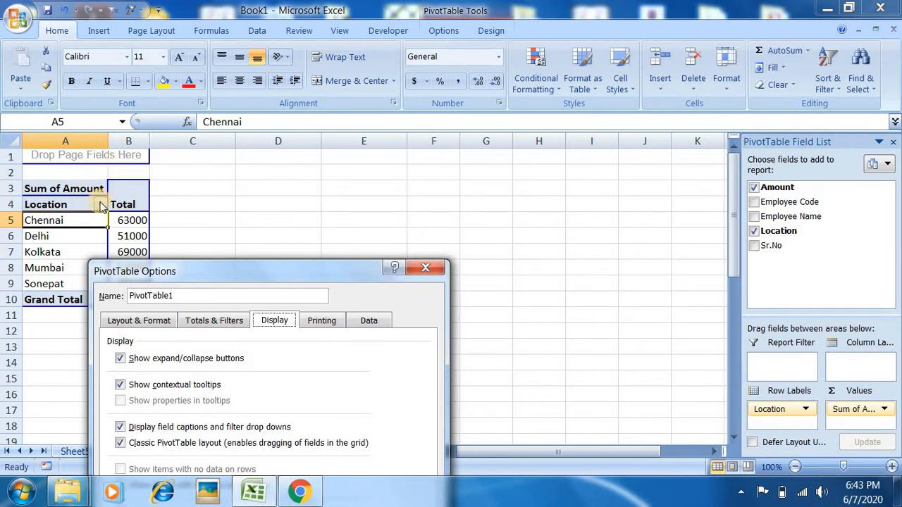
pyautogui.moveTo(269, 266); pyautogui.dragTo(226, 123)
pyautogui.click(280, 182)
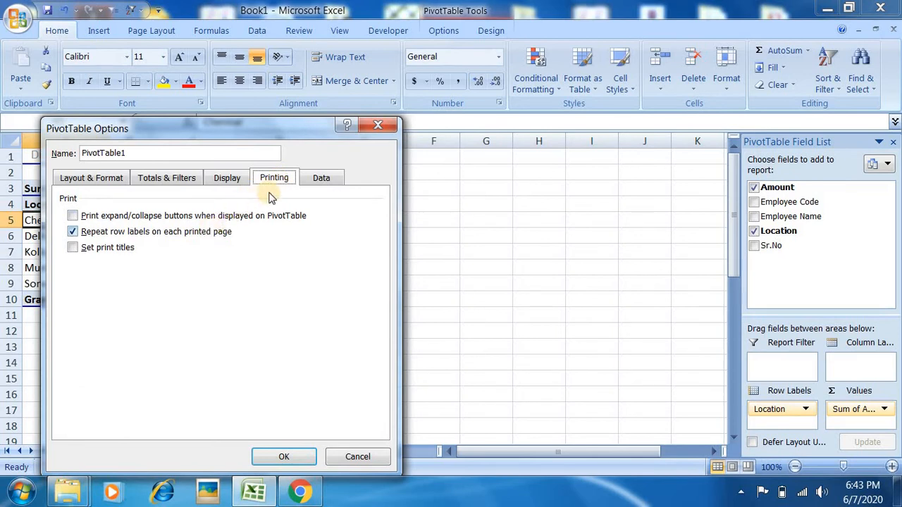
pyautogui.click(321, 178)
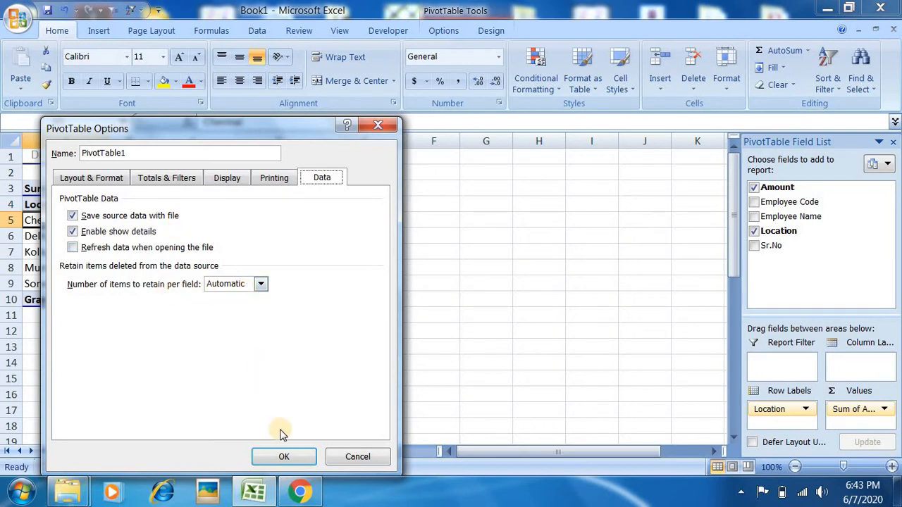
pyautogui.click(280, 453)
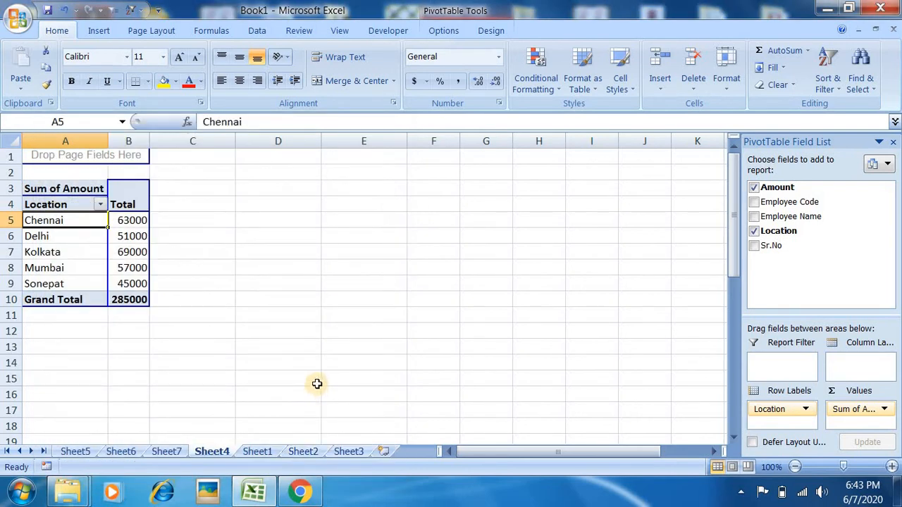
pyautogui.click(317, 383)
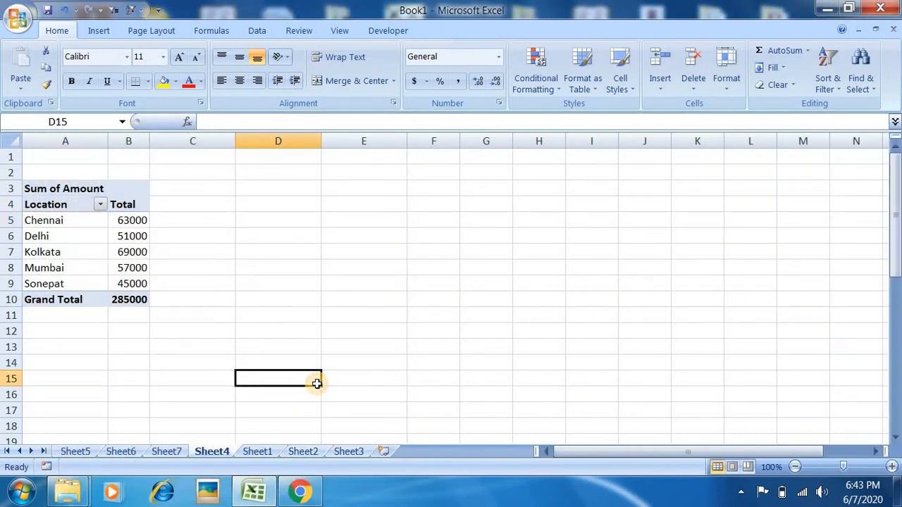
# Step: Set the first employee's Amount in cell D2 of the Sheet1 source data to 25000
pyautogui.click(257, 451)
pyautogui.click(319, 367)
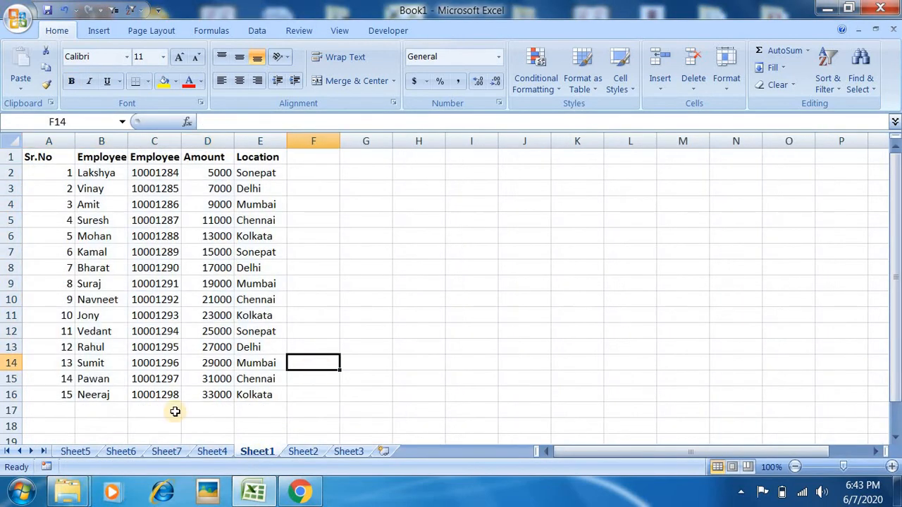
pyautogui.click(51, 411)
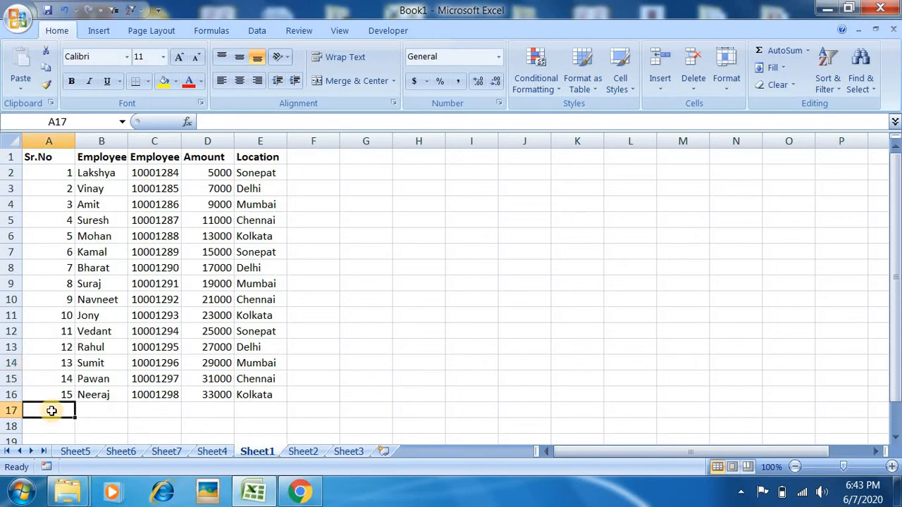
pyautogui.click(60, 319)
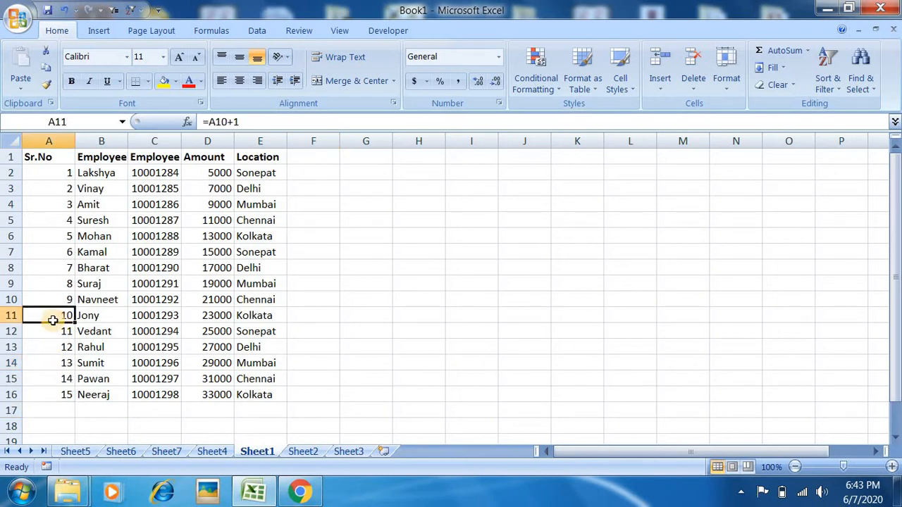
pyautogui.click(170, 200)
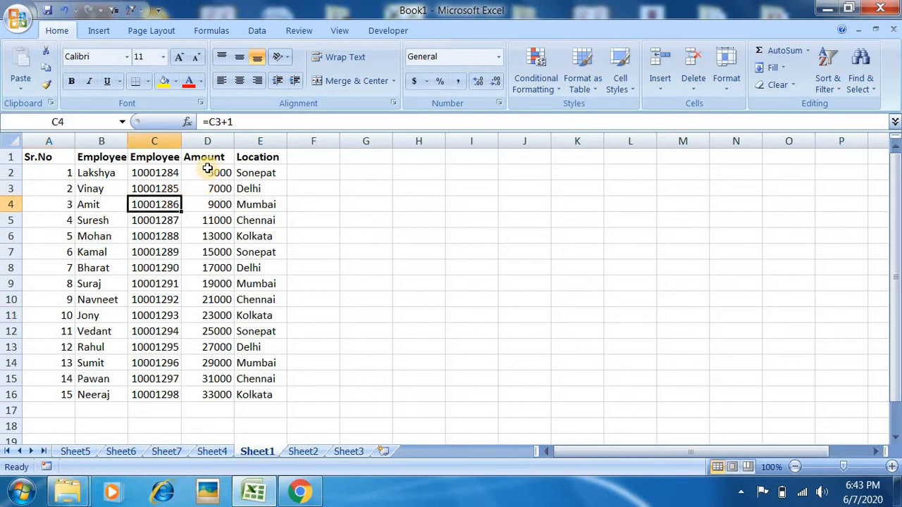
pyautogui.click(207, 175)
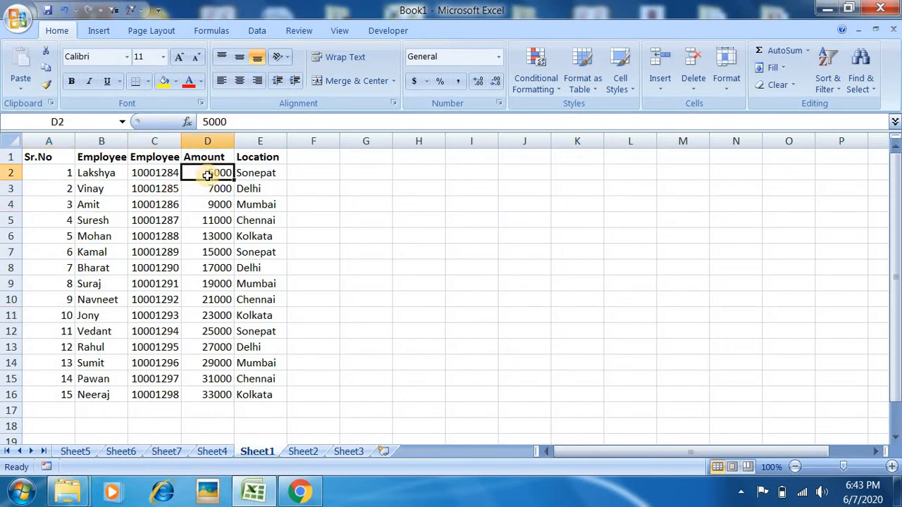
pyautogui.write('25')
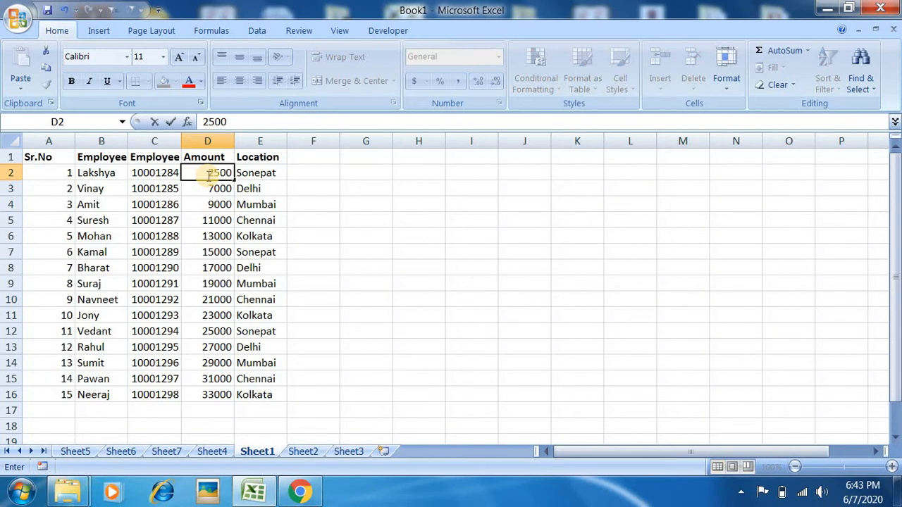
pyautogui.write('000')
pyautogui.press('Return')
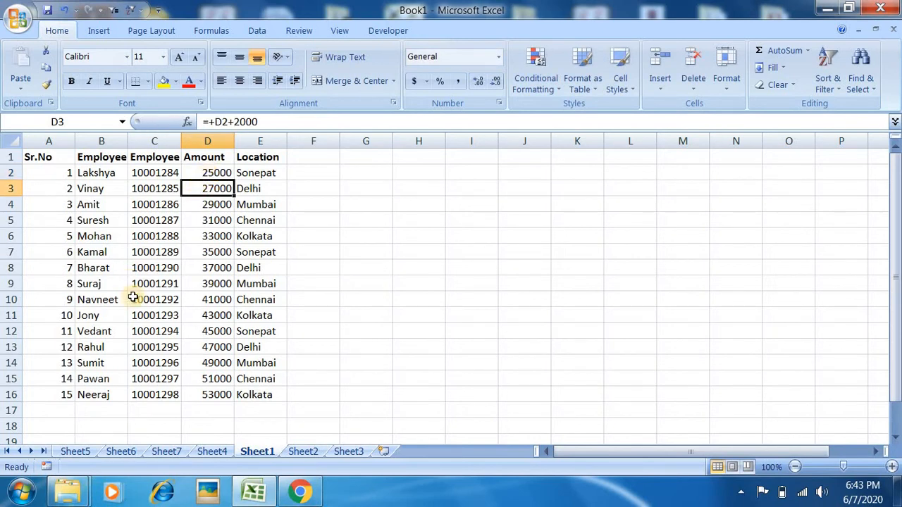
# Step: Refresh the Sheet4 PivotTable to bring the edited Amount data into the Location totals
pyautogui.click(212, 451)
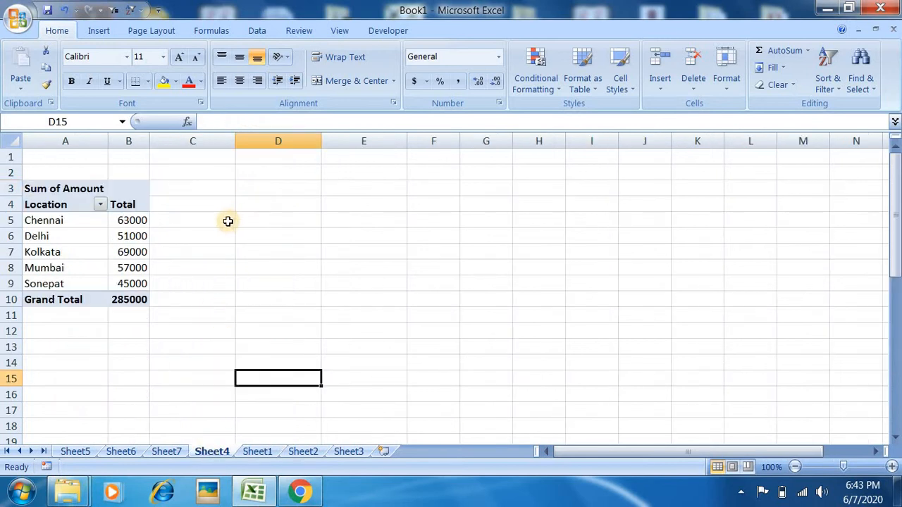
pyautogui.click(224, 220)
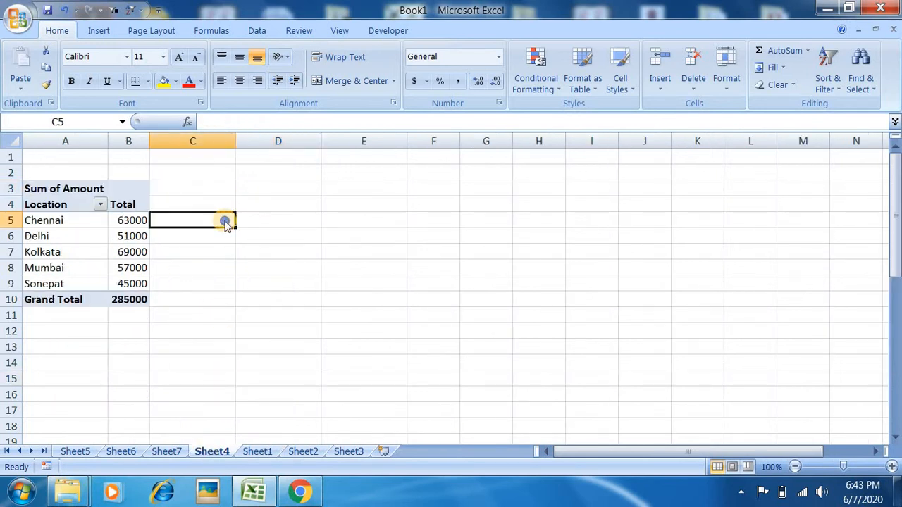
pyautogui.rightClick(224, 222)
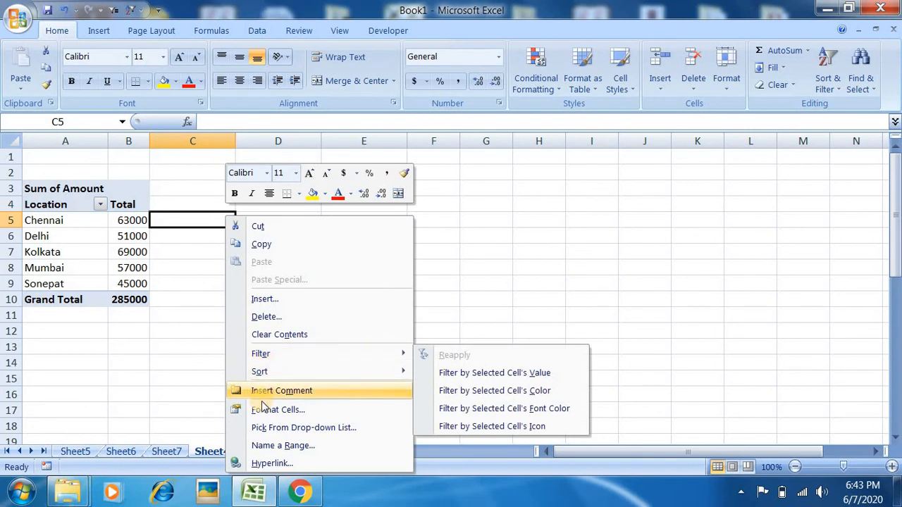
pyautogui.click(120, 337)
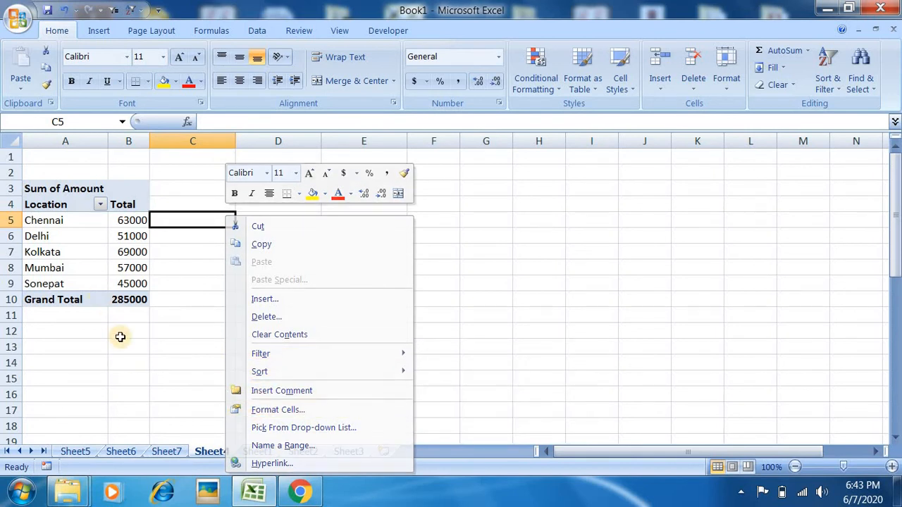
pyautogui.moveTo(121, 358); pyautogui.dragTo(105, 296)
pyautogui.click(88, 231)
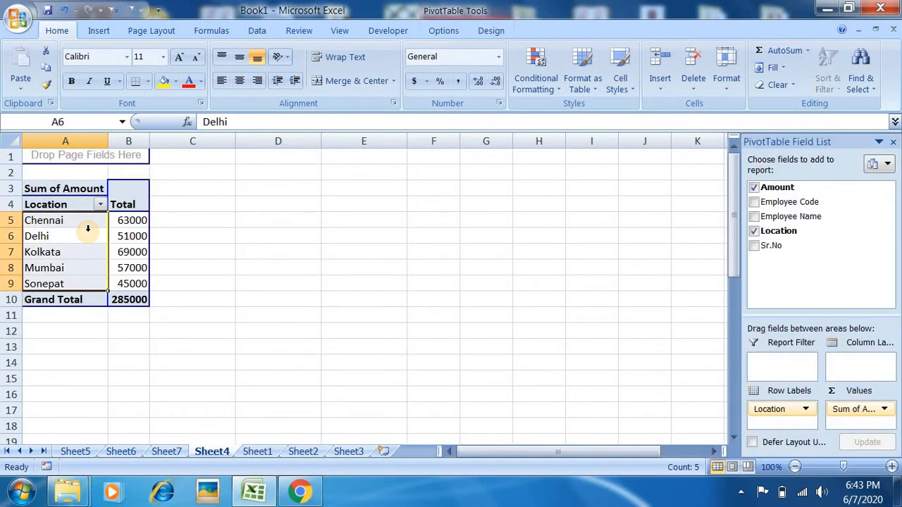
pyautogui.rightClick(88, 228)
pyautogui.click(138, 259)
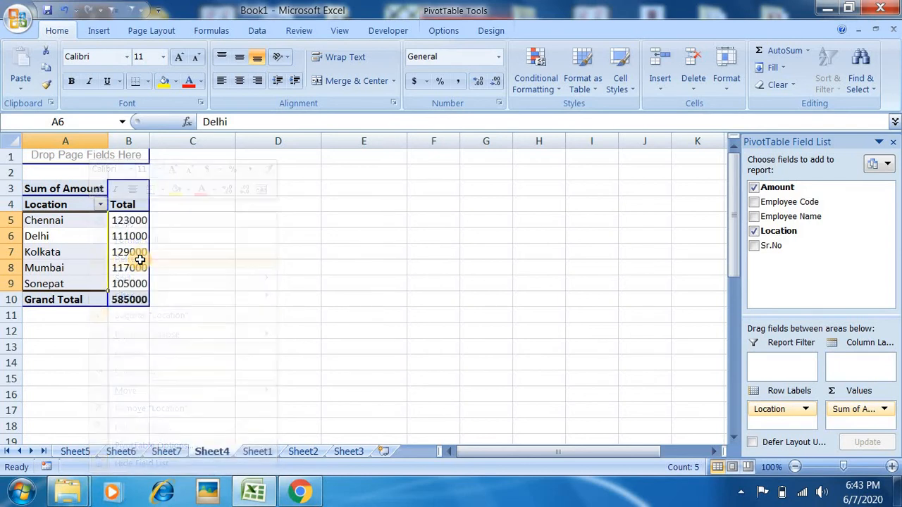
pyautogui.click(215, 232)
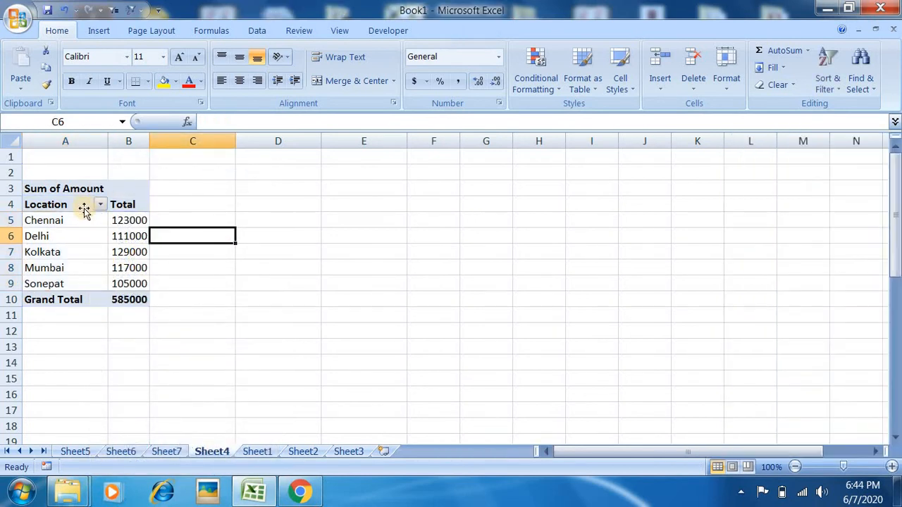
# Step: Add Employee Name to the PivotTable's row labels below Location and select the amount of Sonepat's second employee
pyautogui.click(88, 221)
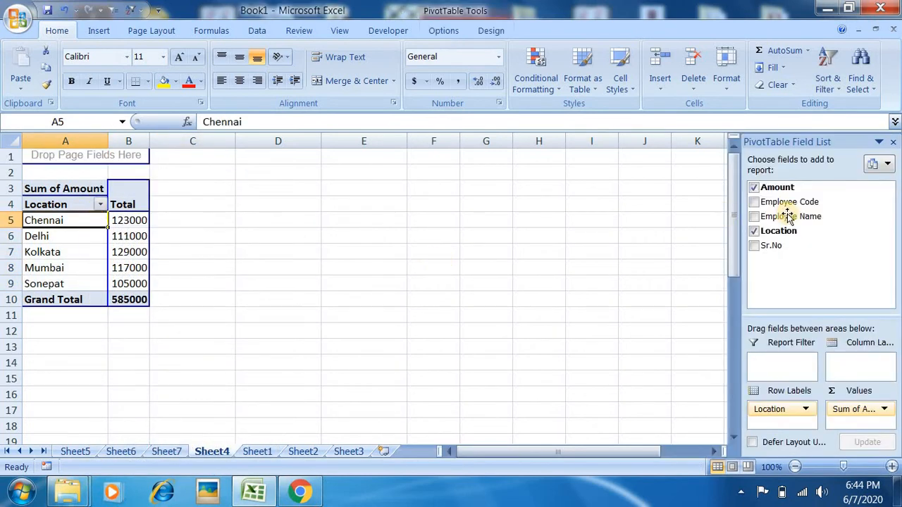
pyautogui.moveTo(812, 217); pyautogui.dragTo(783, 426)
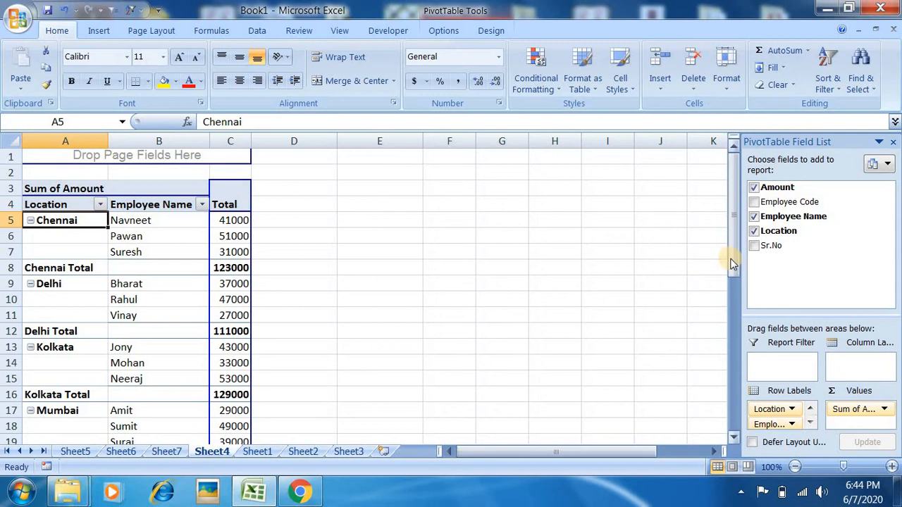
pyautogui.moveTo(733, 252); pyautogui.dragTo(723, 303)
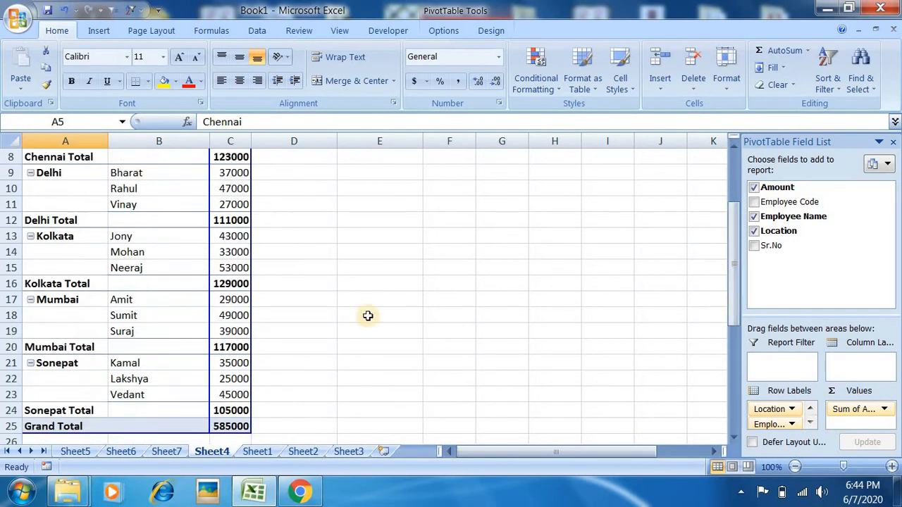
pyautogui.click(241, 377)
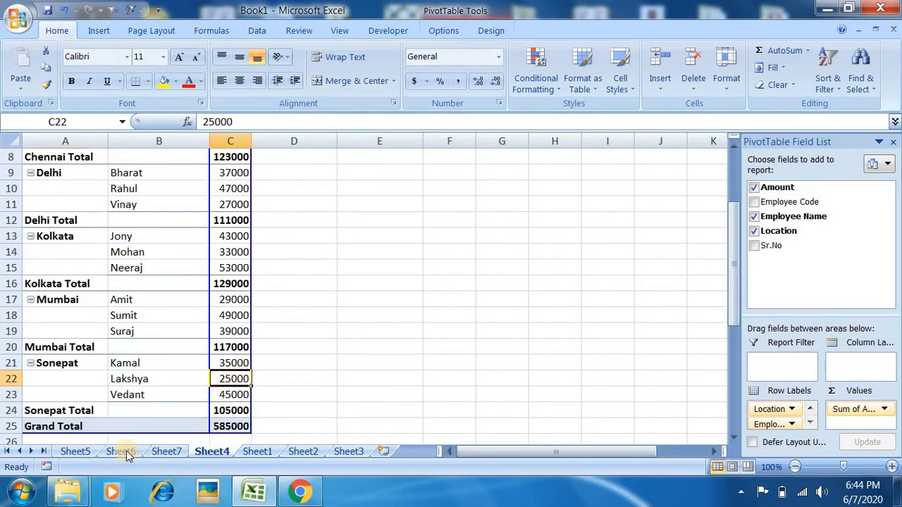
# Step: Change the first employee's Location in cell E2 of the Sheet1 source data to Kolkata
pyautogui.click(255, 451)
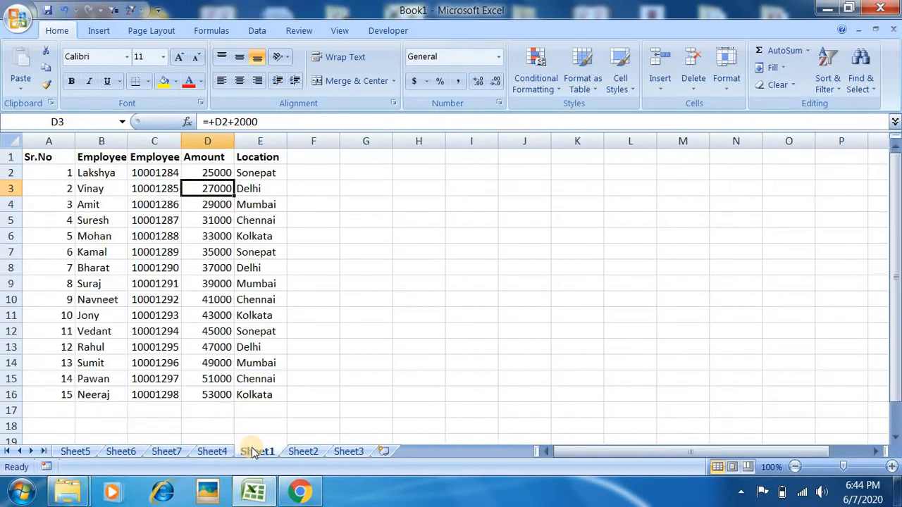
pyautogui.click(245, 174)
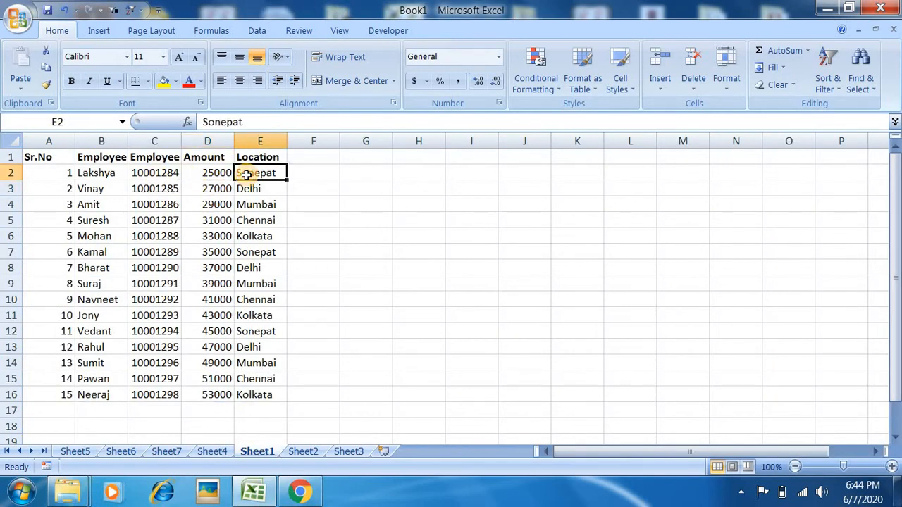
pyautogui.write('k')
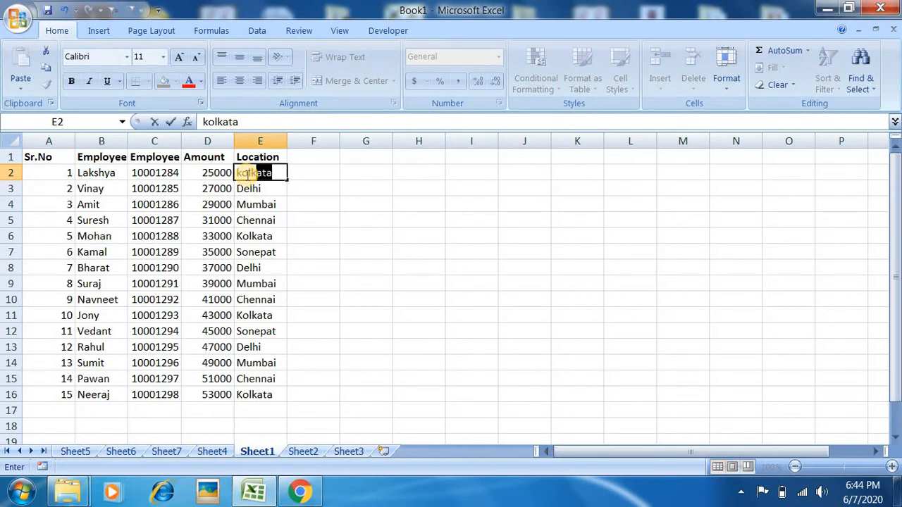
pyautogui.write('o')
pyautogui.press('Return')
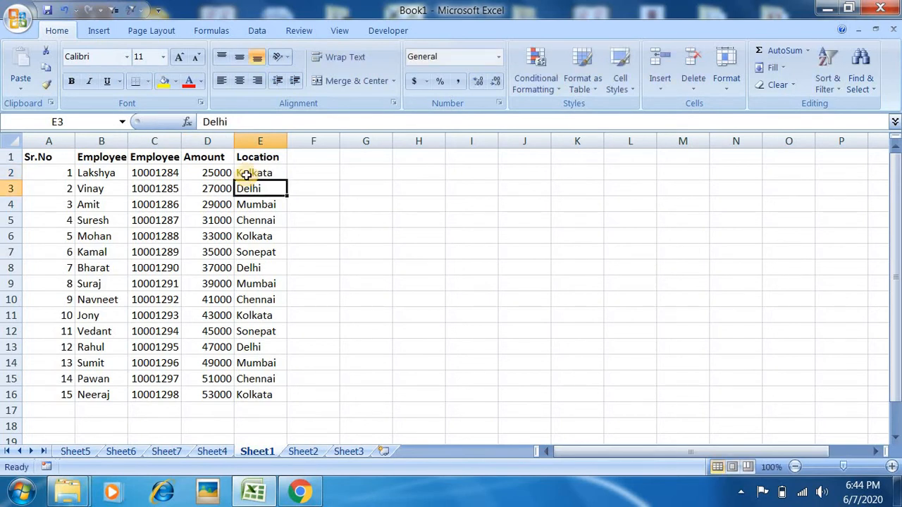
# Step: Refresh the Sheet4 PivotTable to apply the changed Location and return to the top of the report
pyautogui.click(218, 452)
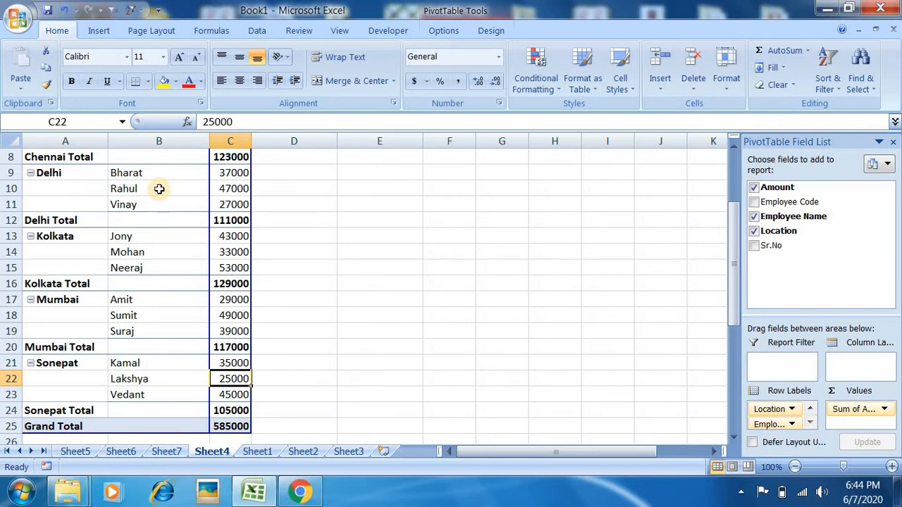
pyautogui.click(159, 189)
pyautogui.rightClick(160, 188)
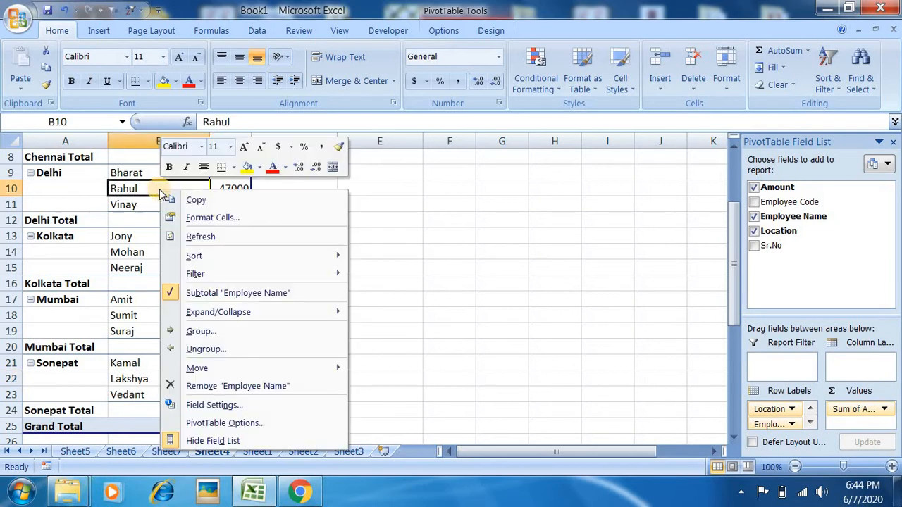
pyautogui.click(201, 237)
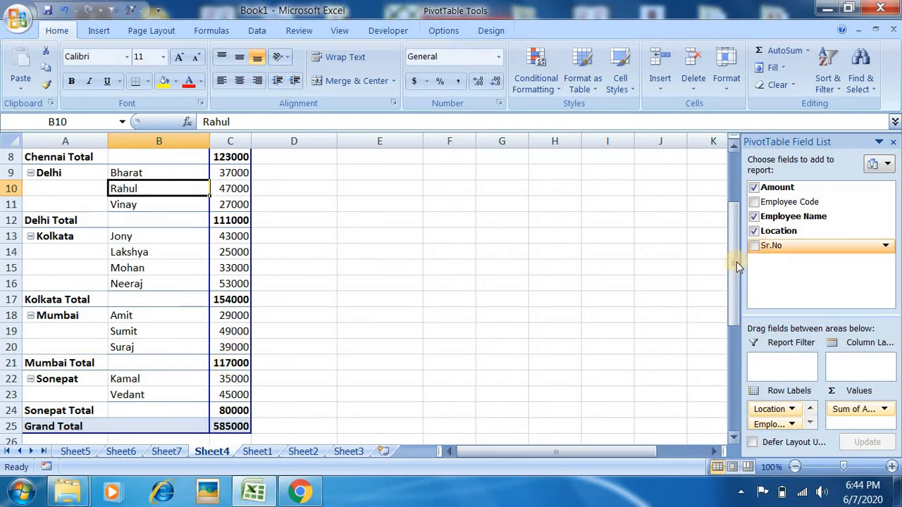
pyautogui.moveTo(731, 267); pyautogui.dragTo(729, 179)
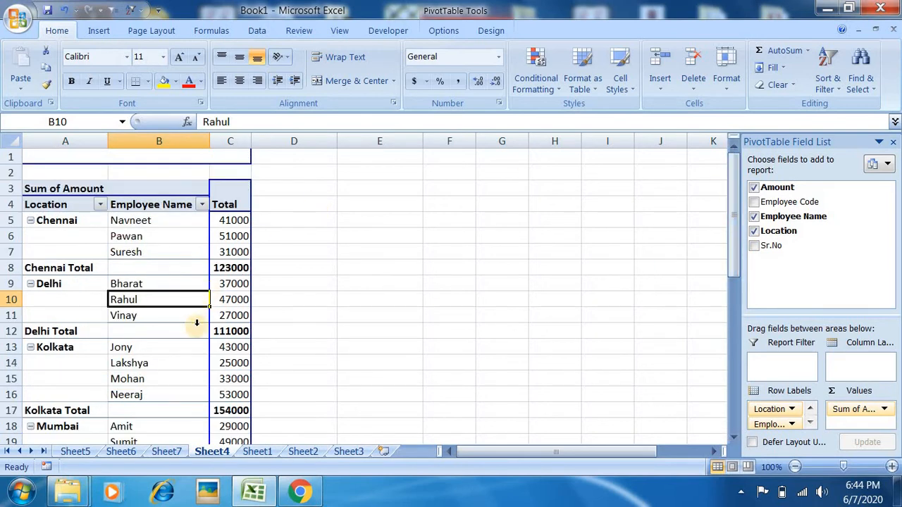
# Step: Move Location below Employee Name in the PivotTable's row labels so the report groups by employee first
pyautogui.click(191, 362)
pyautogui.click(322, 325)
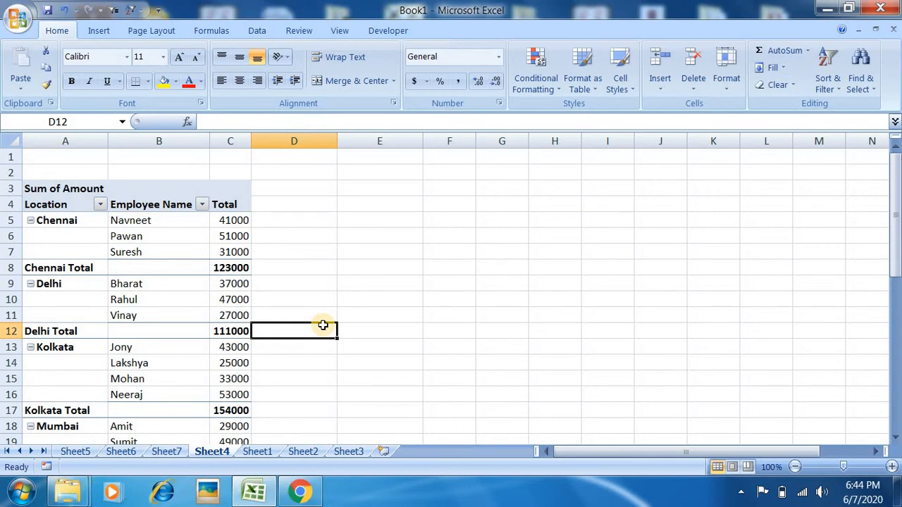
pyautogui.click(185, 283)
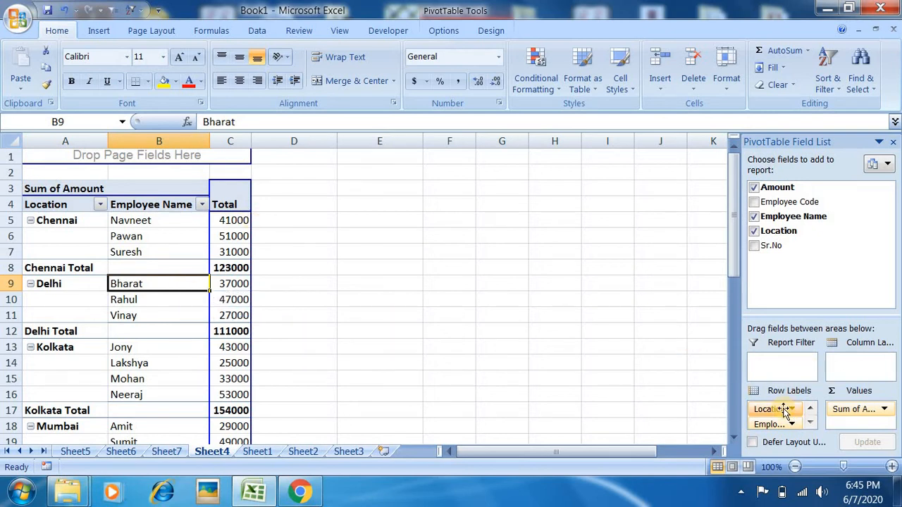
pyautogui.moveTo(793, 413); pyautogui.dragTo(787, 432)
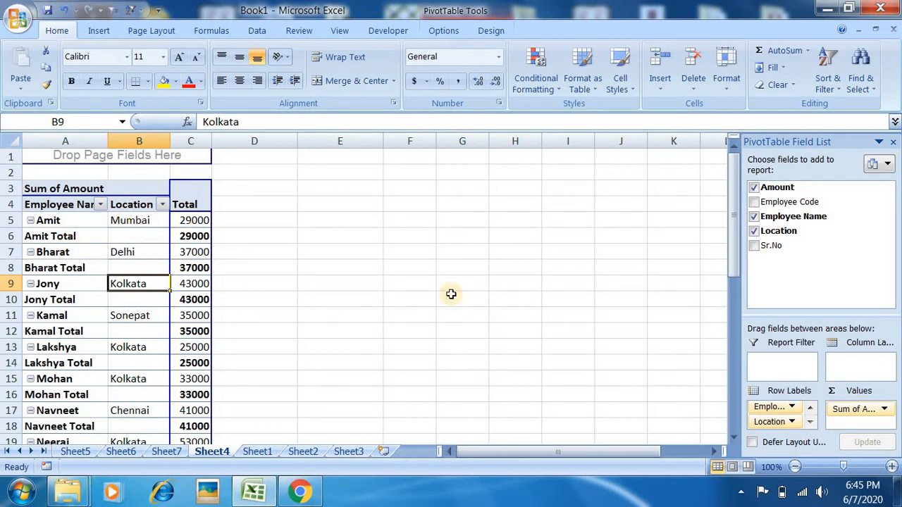
# Step: Remove Employee Name and Location from the PivotTable's row labels and add Employee Name back as the only row field
pyautogui.moveTo(766, 409); pyautogui.dragTo(775, 253)
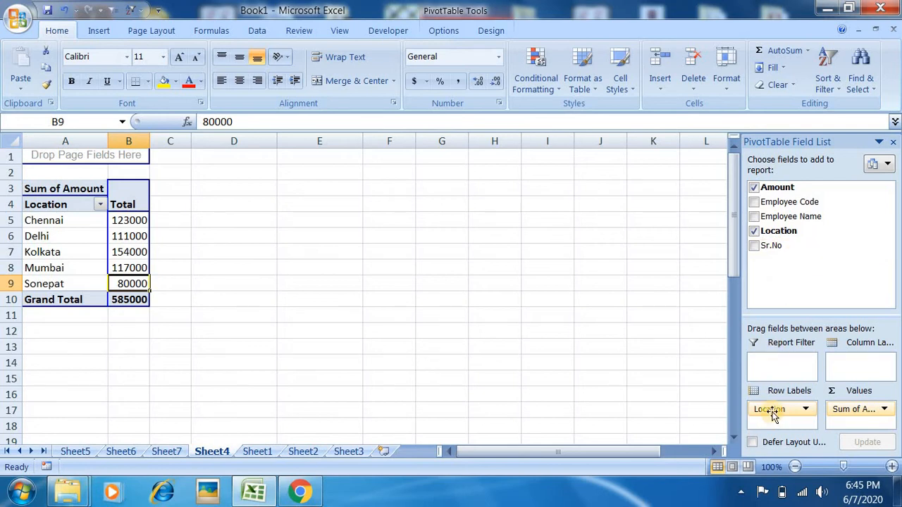
pyautogui.moveTo(775, 409); pyautogui.dragTo(789, 278)
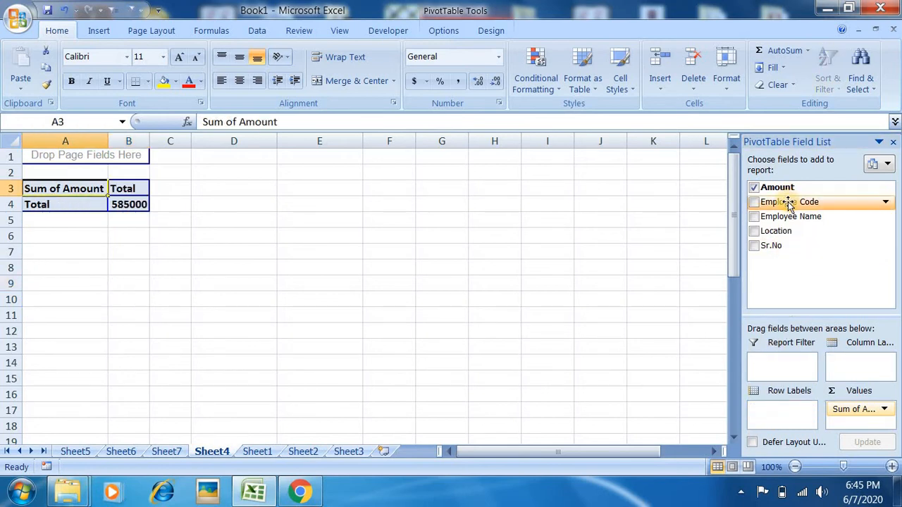
pyautogui.moveTo(790, 215); pyautogui.dragTo(769, 421)
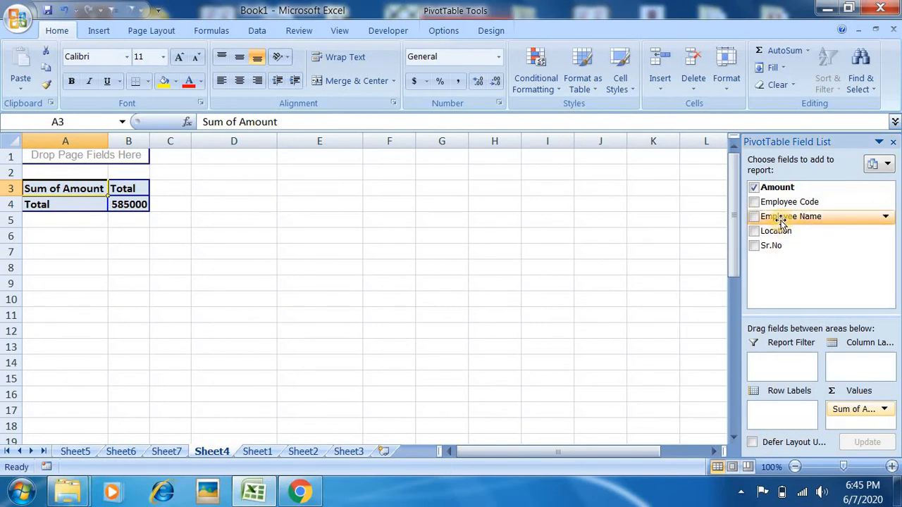
pyautogui.moveTo(783, 223); pyautogui.dragTo(772, 413)
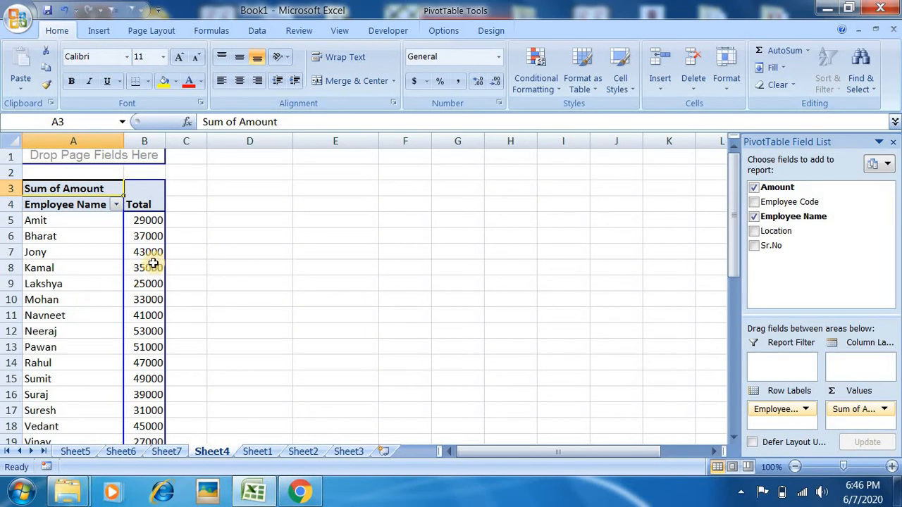
# Step: Drill into the first employee's total in cell B5 and compare the detail record with the Sheet1 source data
pyautogui.click(146, 221)
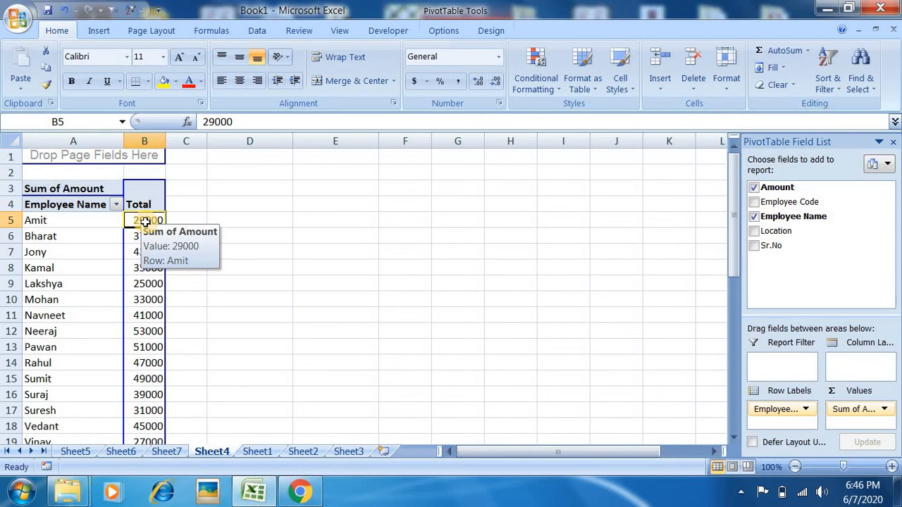
pyautogui.doubleClick(144, 221)
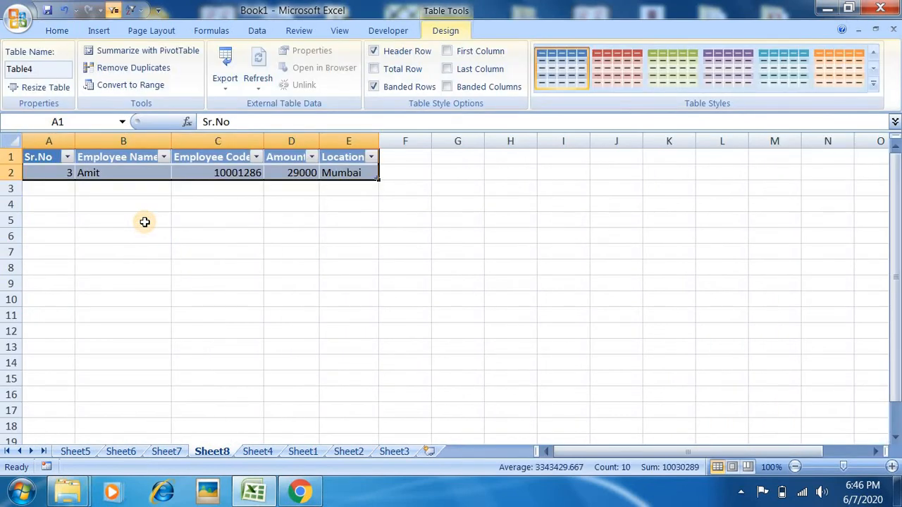
pyautogui.click(303, 451)
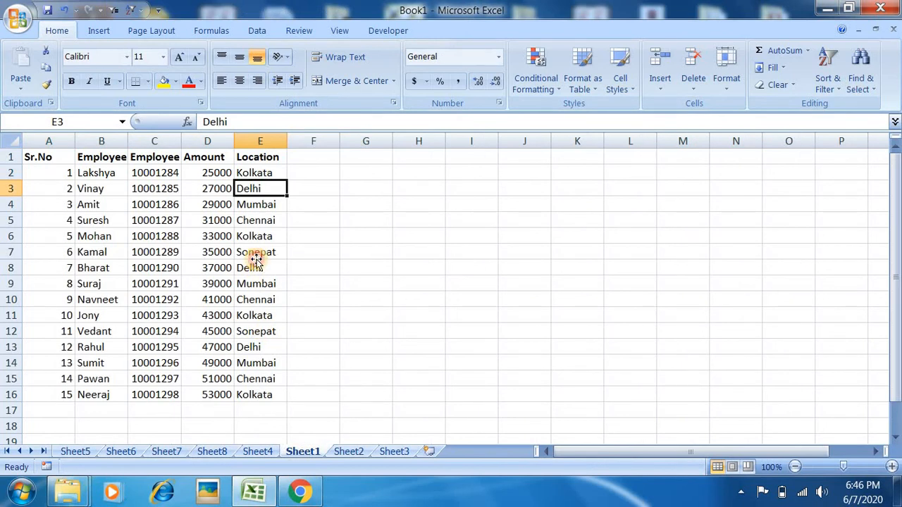
pyautogui.click(257, 258)
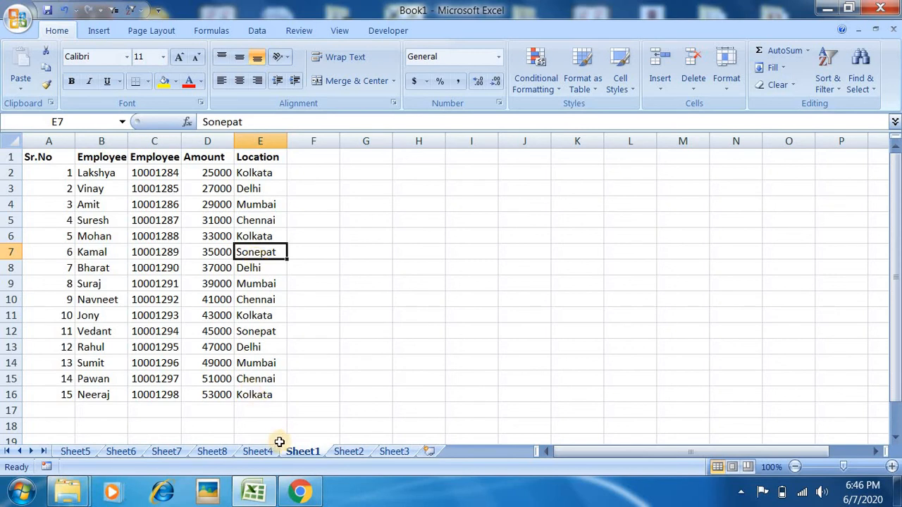
pyautogui.click(258, 451)
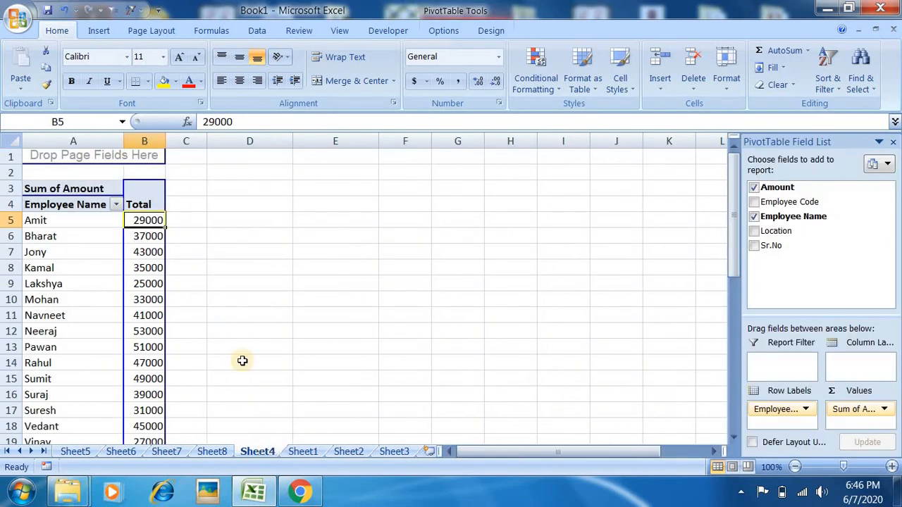
pyautogui.click(86, 224)
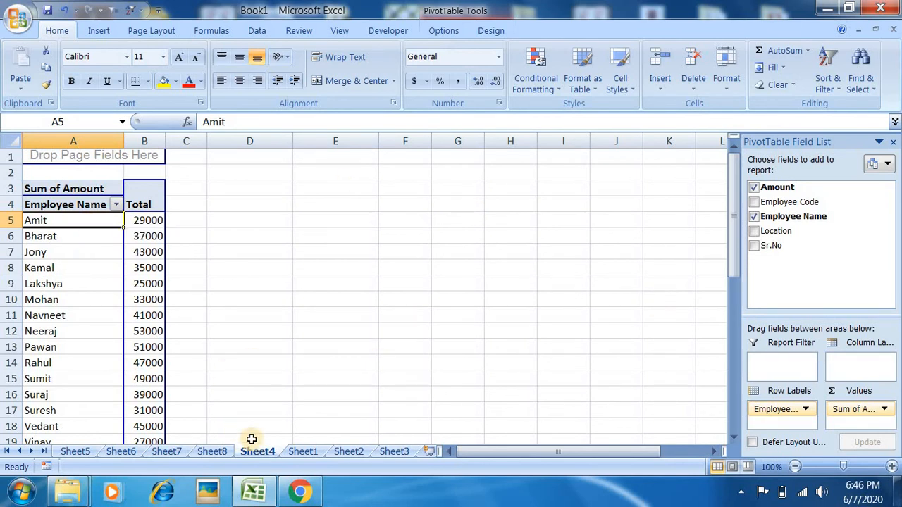
# Step: Add row 17 to the Sheet1 source data with Sr.No 16, filling columns B to E down from row 16
pyautogui.click(302, 452)
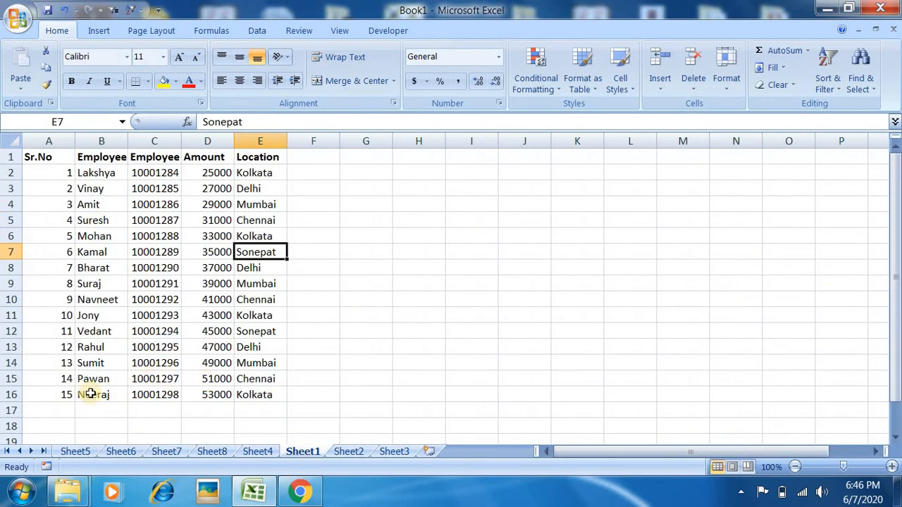
pyautogui.click(67, 408)
pyautogui.write('16')
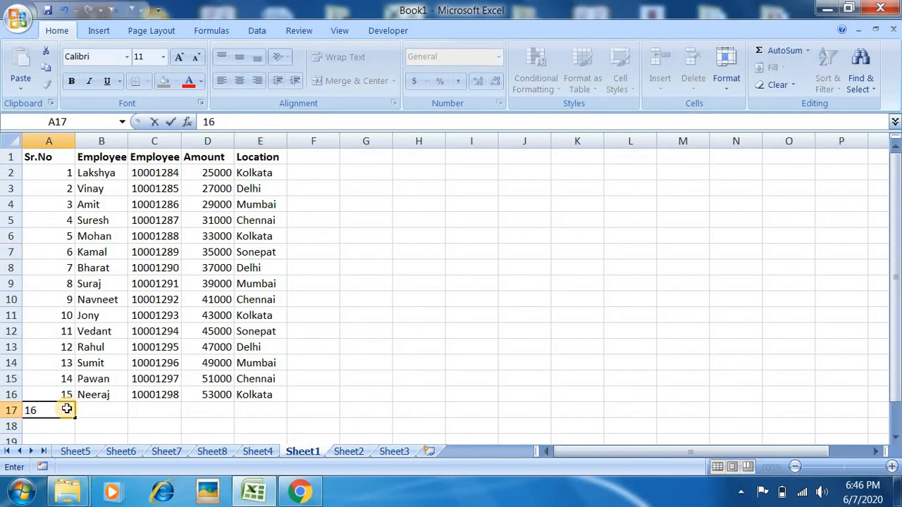
pyautogui.press('Tab')
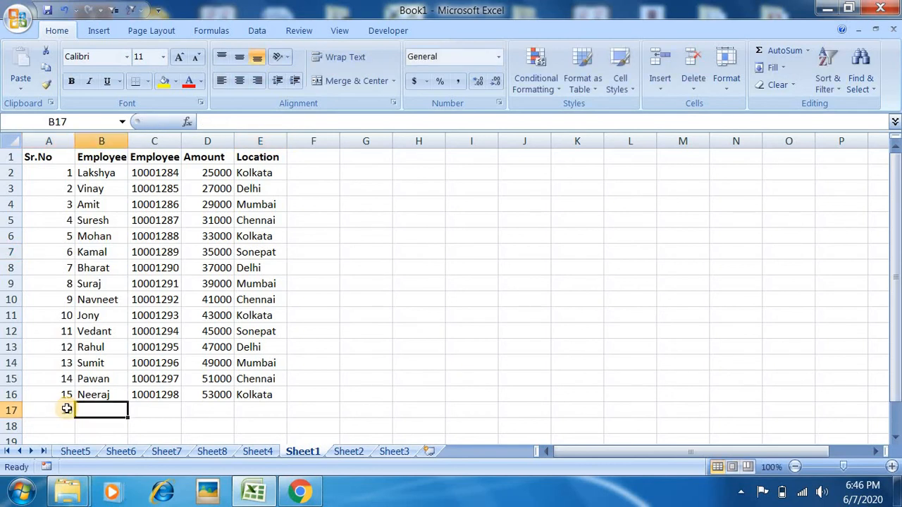
pyautogui.hotkey('shift', 'Right')
pyautogui.hotkey('shift', 'Right')
pyautogui.hotkey('shift', 'Right')
pyautogui.hotkey('ctrl', 'd')
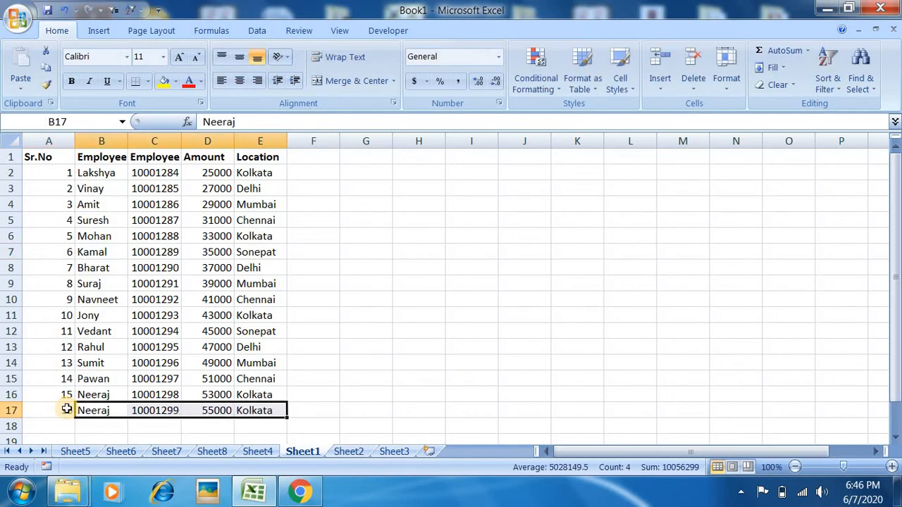
pyautogui.press('Up')
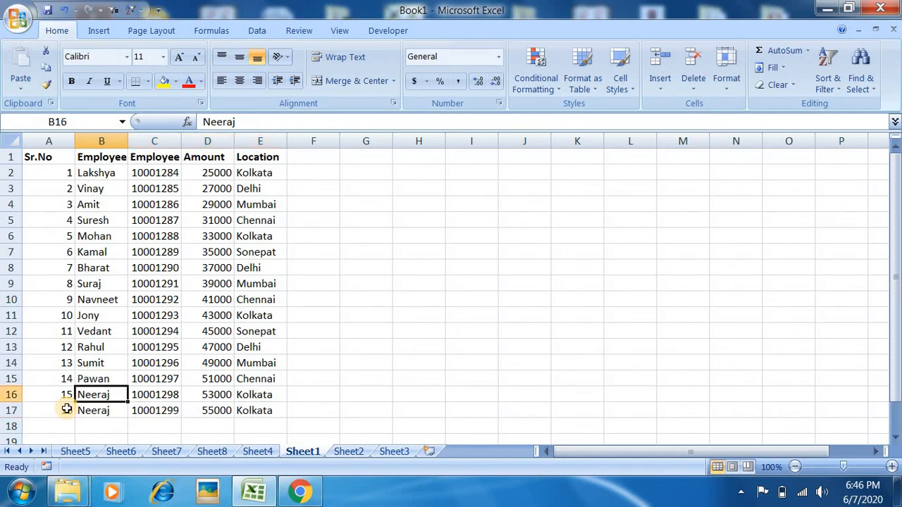
pyautogui.press('Up')
pyautogui.press('Up')
pyautogui.press('Up')
pyautogui.press('Up')
pyautogui.press('Up')
pyautogui.press('Up')
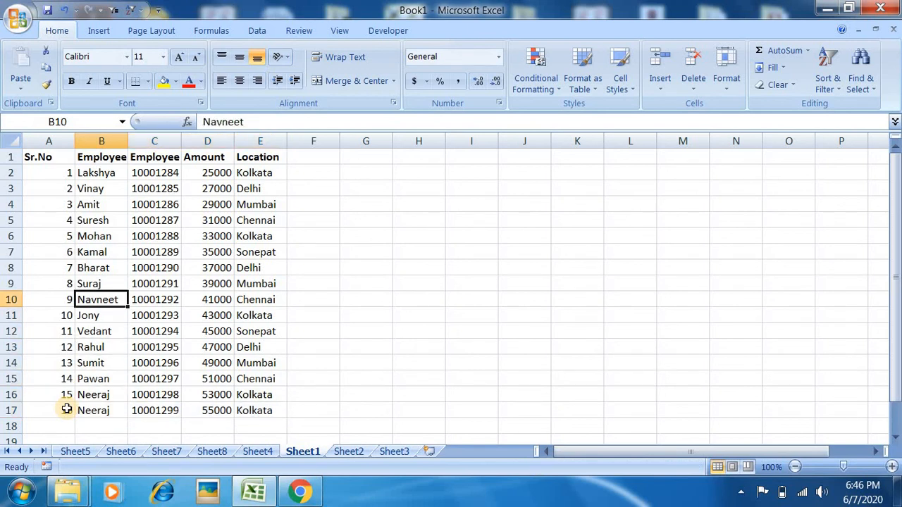
# Step: Clear the Sheet4 PivotTable by removing Employee Name from the row labels and Sum of Amount from the values
pyautogui.click(267, 452)
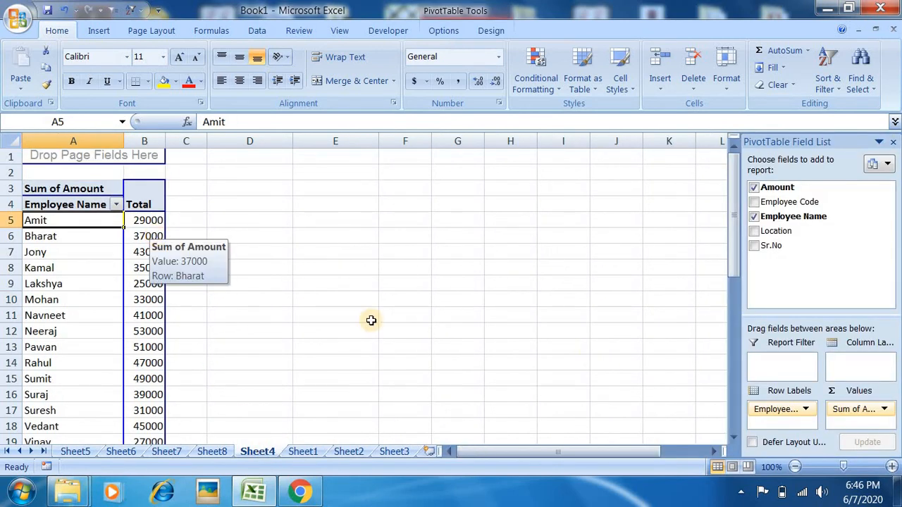
pyautogui.moveTo(768, 409); pyautogui.dragTo(781, 275)
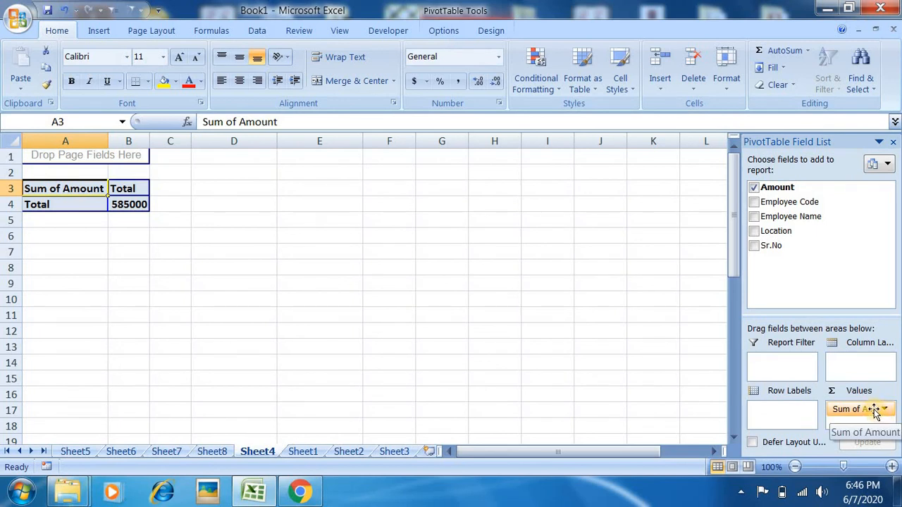
pyautogui.moveTo(880, 409); pyautogui.dragTo(818, 270)
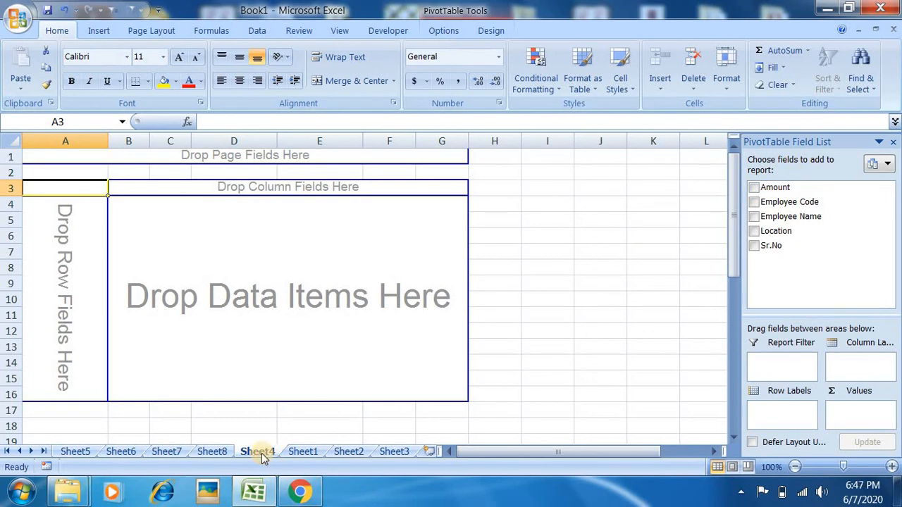
pyautogui.click(301, 454)
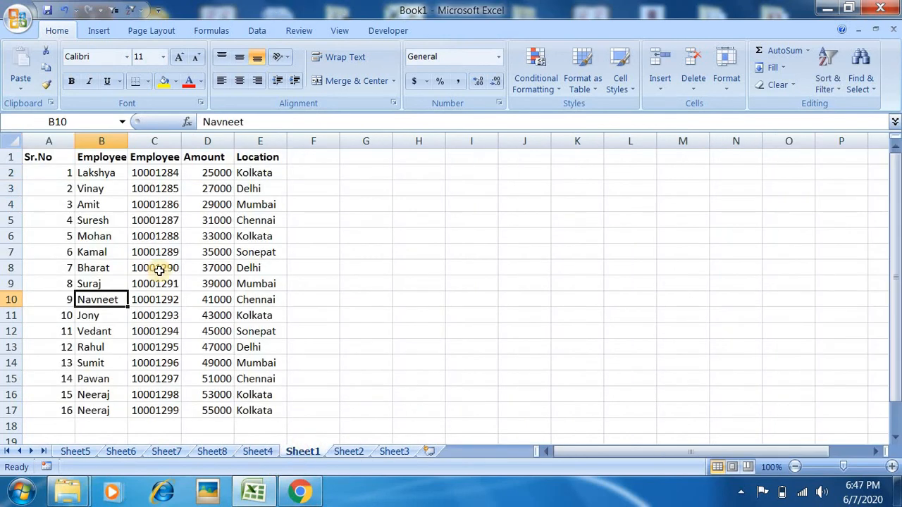
pyautogui.click(273, 454)
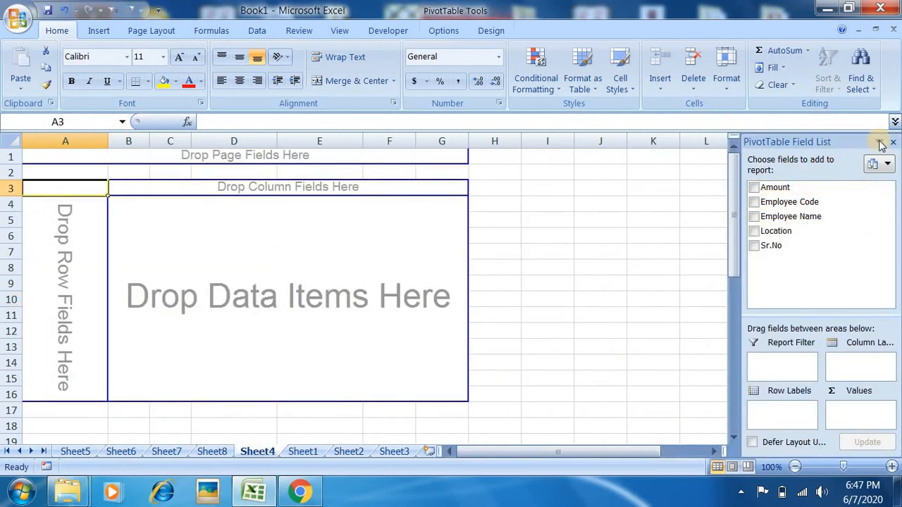
pyautogui.click(889, 164)
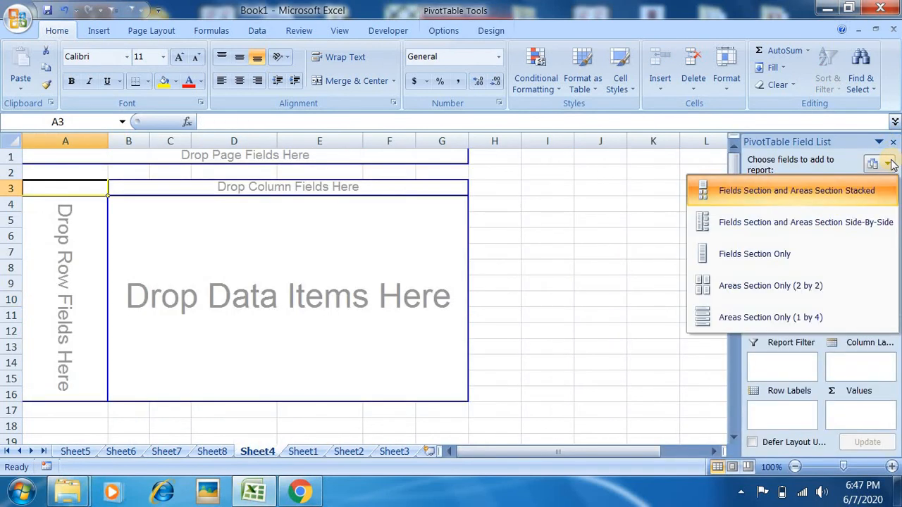
pyautogui.click(811, 162)
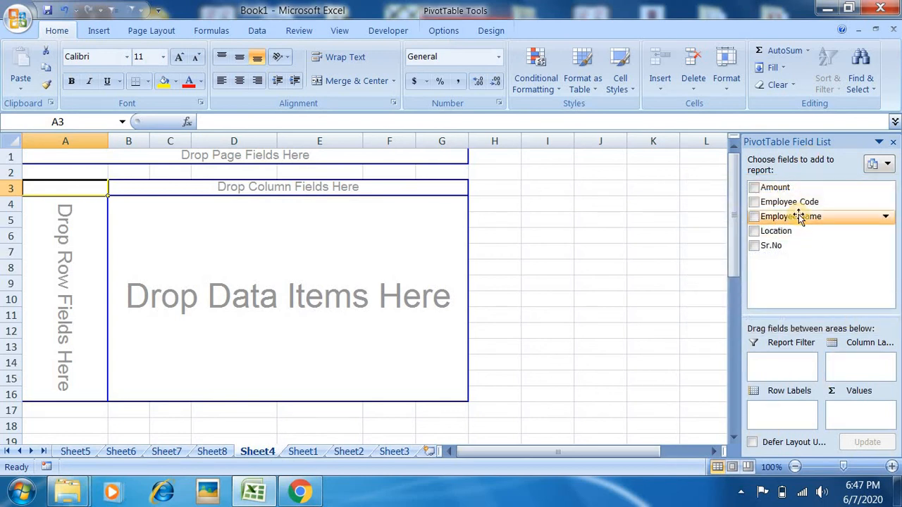
# Step: Add Employee Name to both the row labels and the values to count each employee, and view the Grand Total
pyautogui.moveTo(798, 214); pyautogui.dragTo(785, 411)
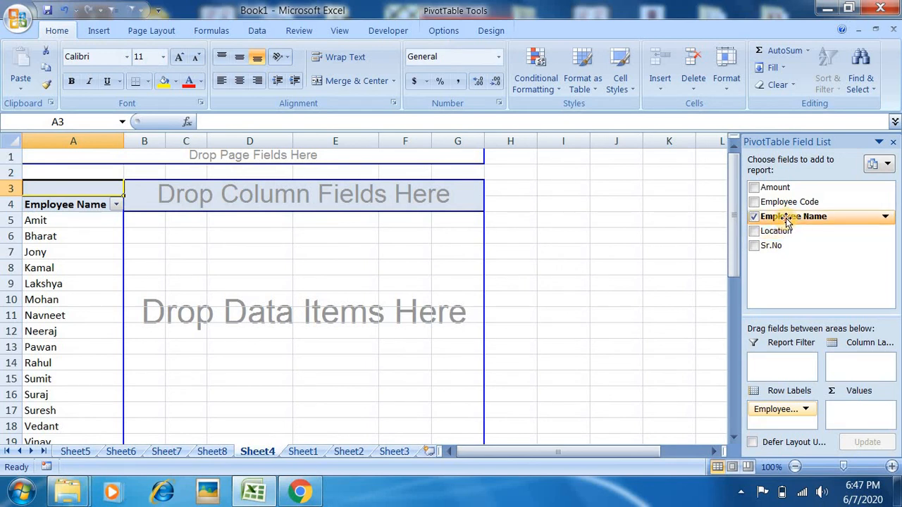
pyautogui.moveTo(784, 218); pyautogui.dragTo(861, 415)
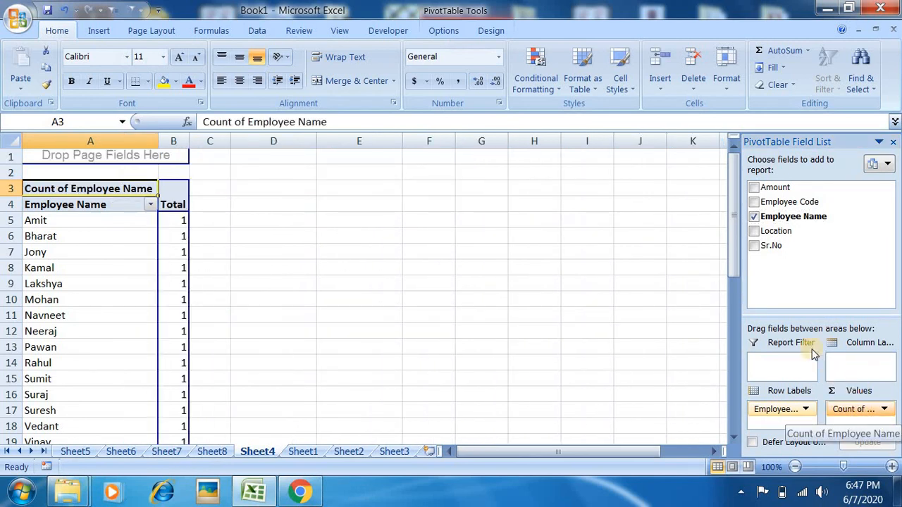
pyautogui.moveTo(733, 258); pyautogui.dragTo(730, 310)
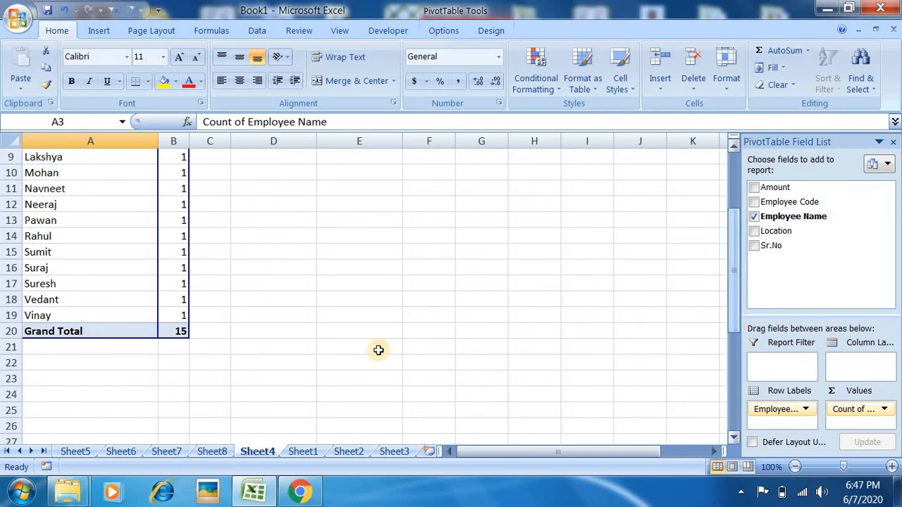
# Step: Overwrite cells B3:E3 of the Sheet1 source data with the employee record from row 2 by filling down
pyautogui.click(301, 451)
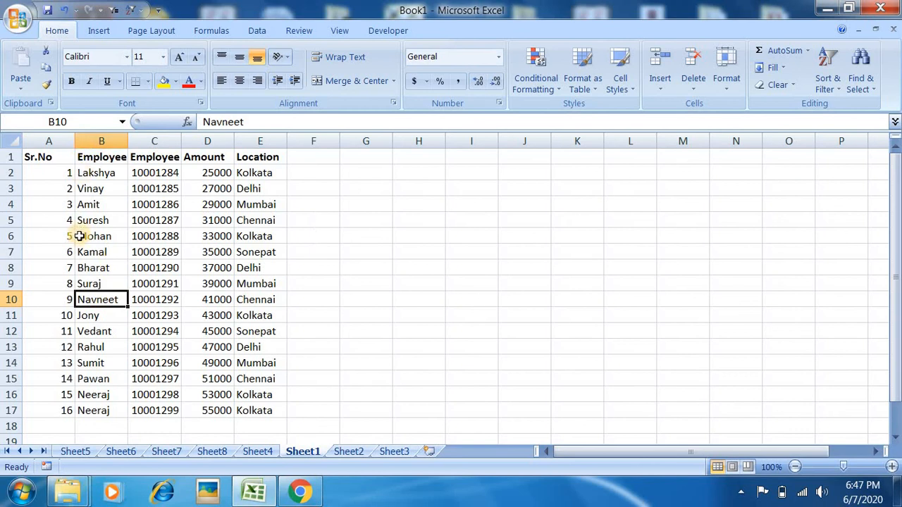
pyautogui.click(103, 193)
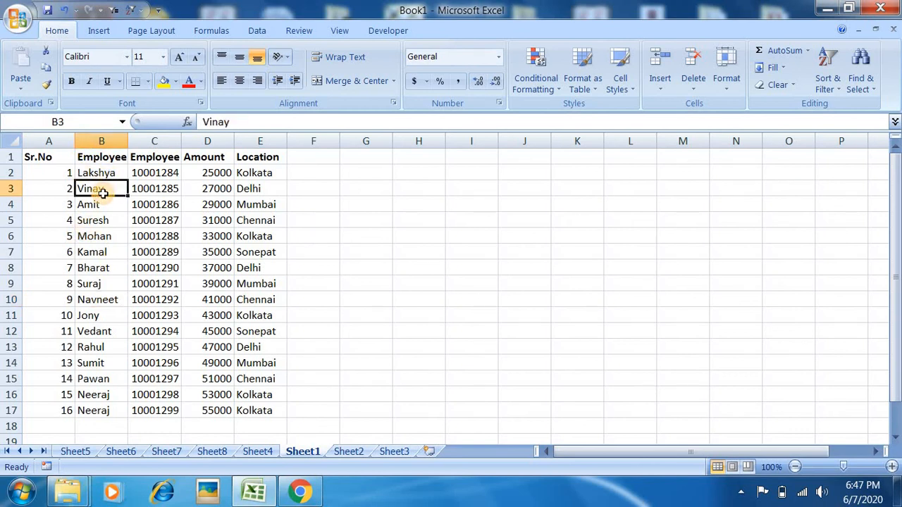
pyautogui.press('Up')
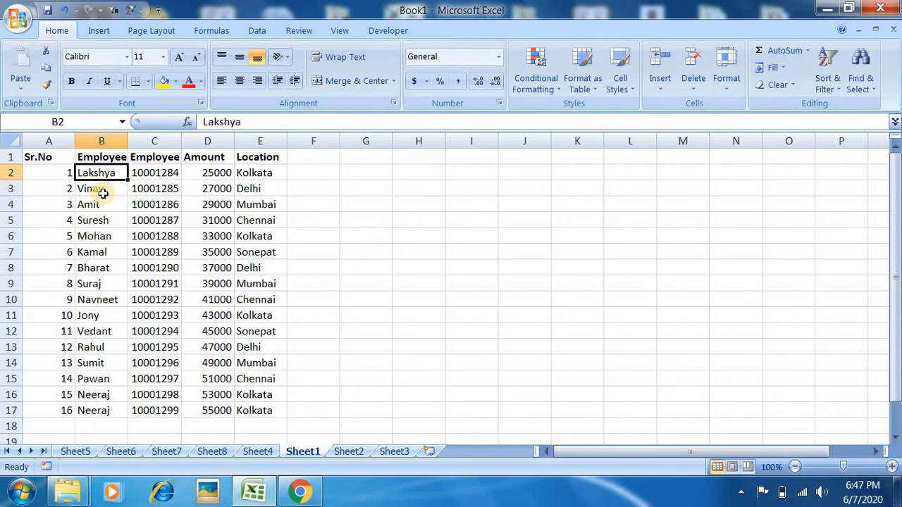
pyautogui.press('Right')
pyautogui.press('Right')
pyautogui.press('Left')
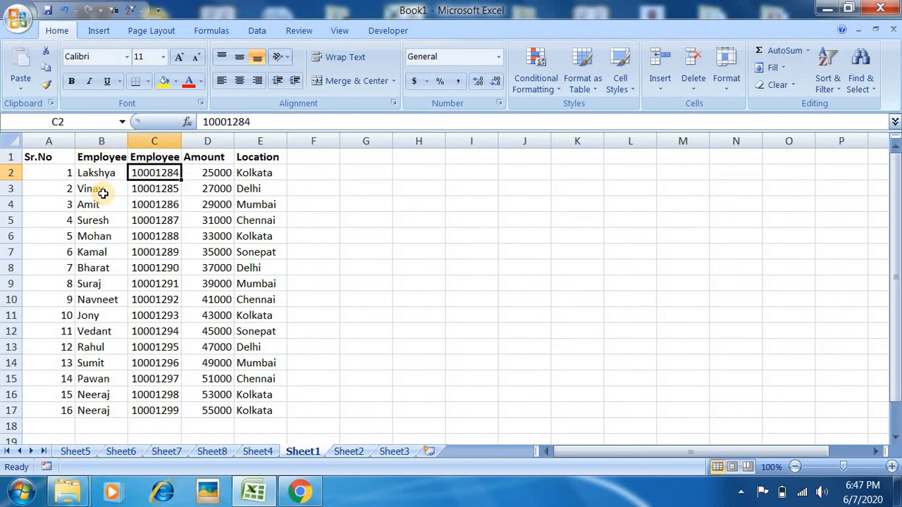
pyautogui.press('Left')
pyautogui.press('Down')
pyautogui.hotkey('shift', 'Right')
pyautogui.hotkey('shift', 'Right')
pyautogui.hotkey('shift', 'Right')
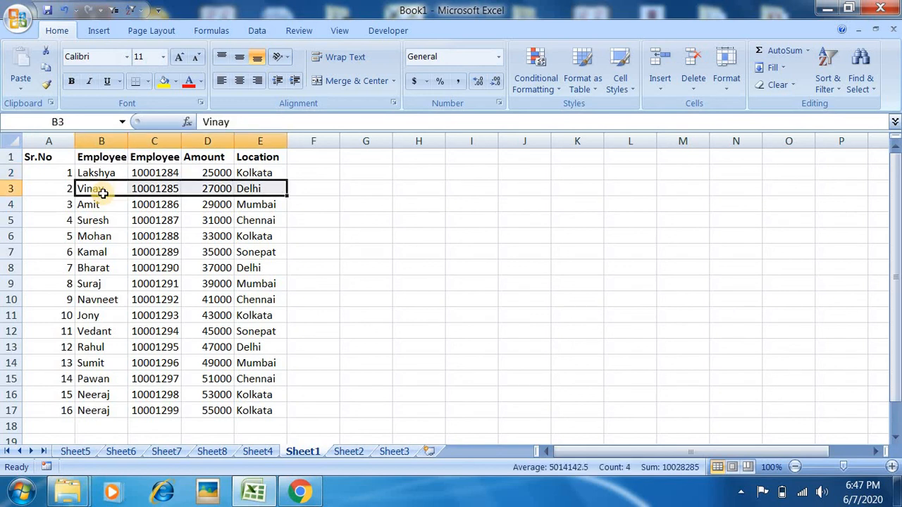
pyautogui.hotkey('ctrl', 'd')
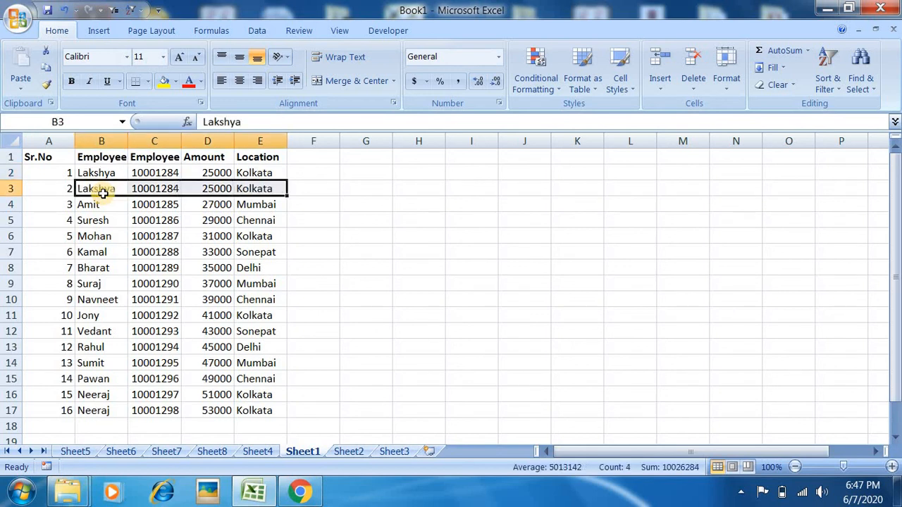
# Step: Refresh the employee-count PivotTable on Sheet4 so it picks up the changed Sheet1 source data
pyautogui.click(383, 215)
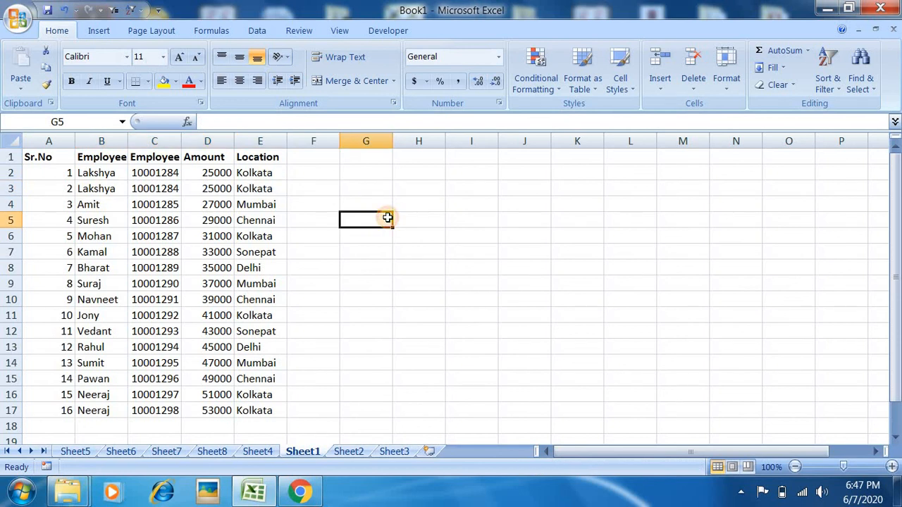
pyautogui.click(258, 451)
pyautogui.click(137, 181)
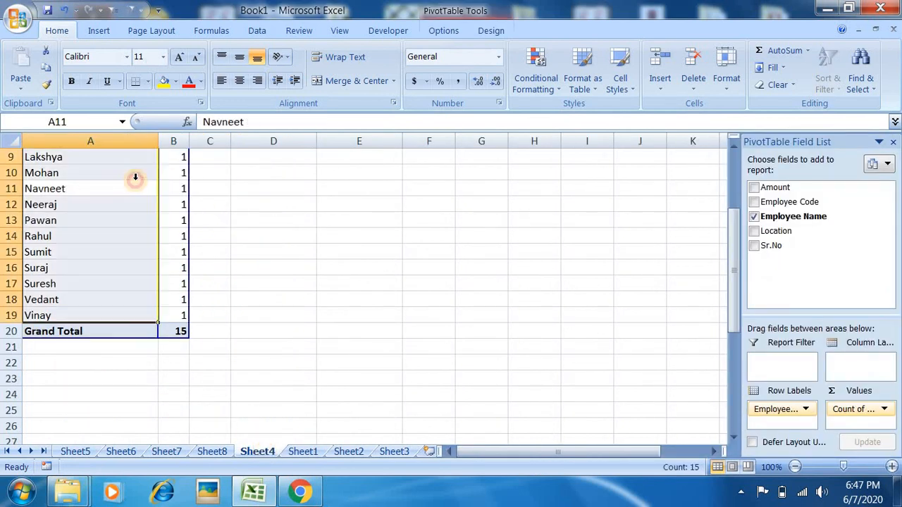
pyautogui.rightClick(138, 181)
pyautogui.click(176, 230)
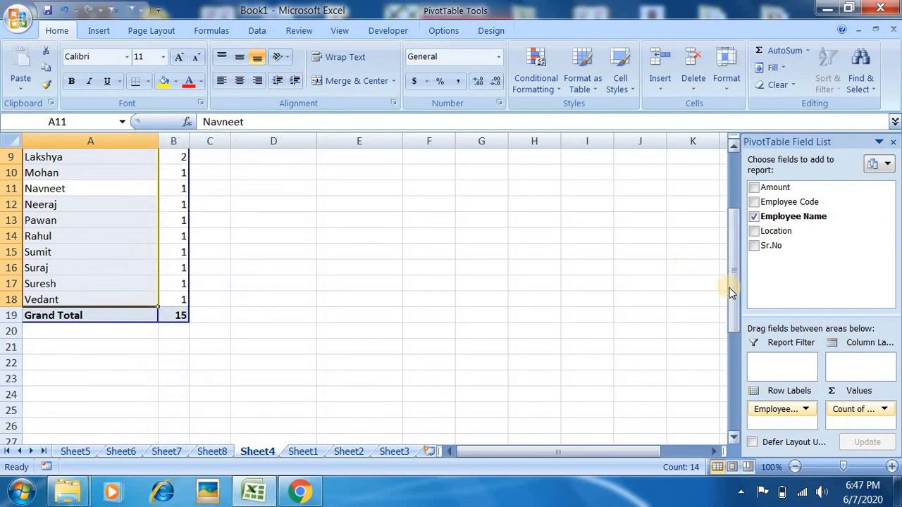
pyautogui.moveTo(731, 288); pyautogui.dragTo(719, 205)
pyautogui.click(559, 261)
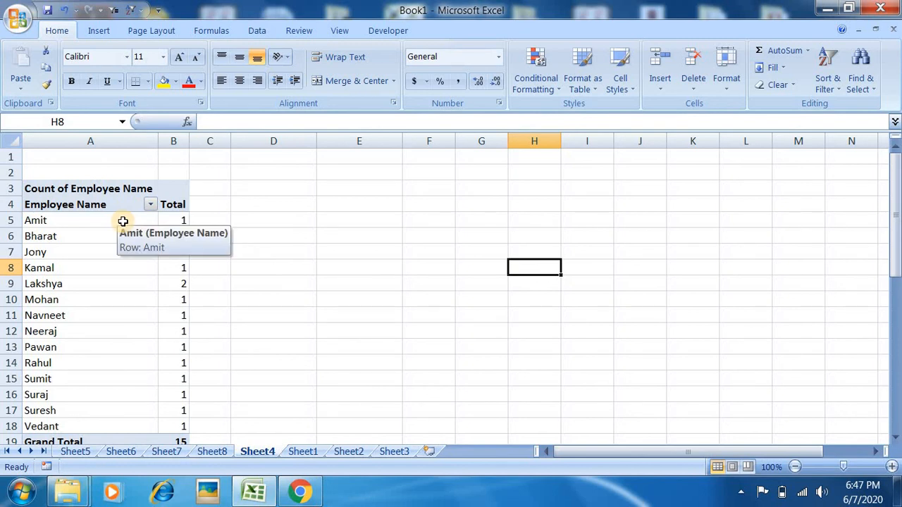
# Step: Drill into the count in cell B9 to list that employee's records on a new sheet, and return to the Sheet1 source data
pyautogui.click(171, 288)
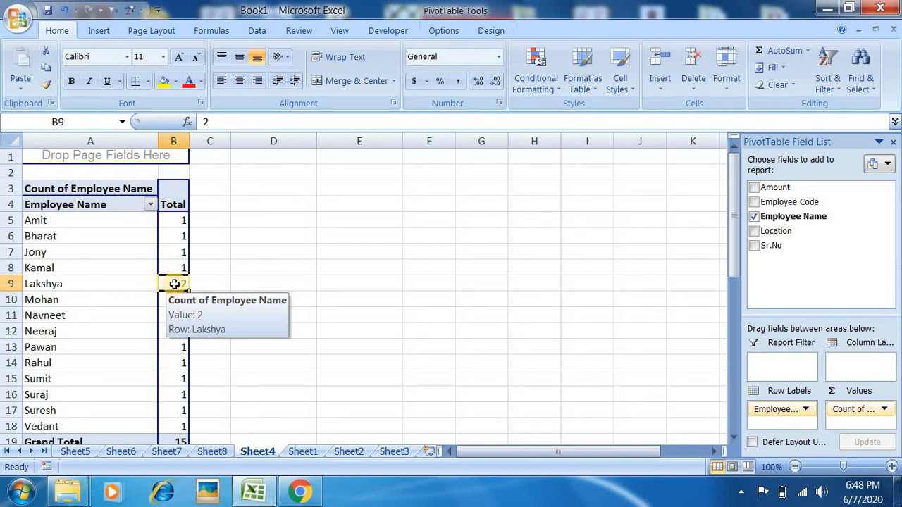
pyautogui.doubleClick(173, 284)
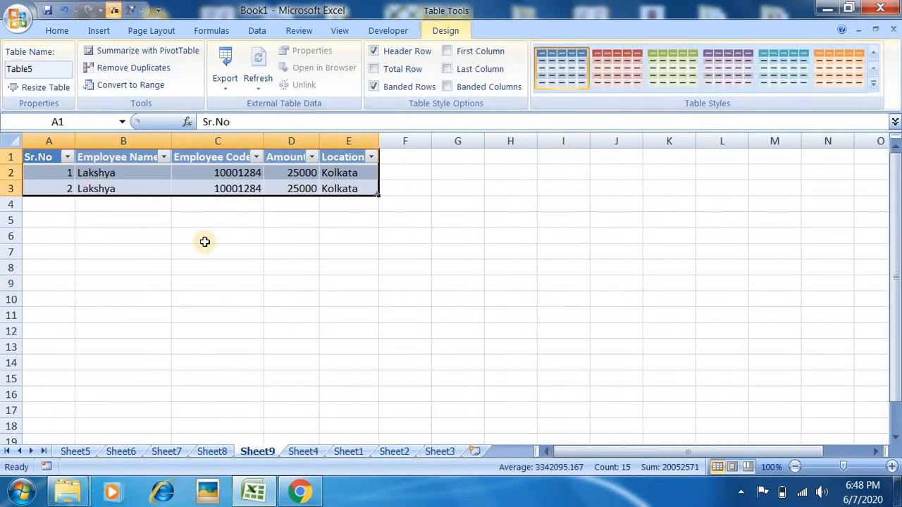
pyautogui.click(322, 179)
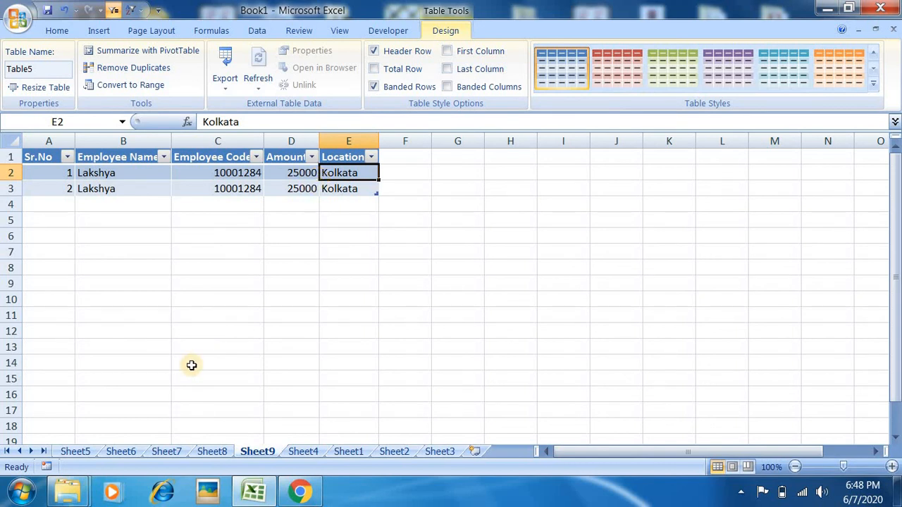
pyautogui.click(353, 453)
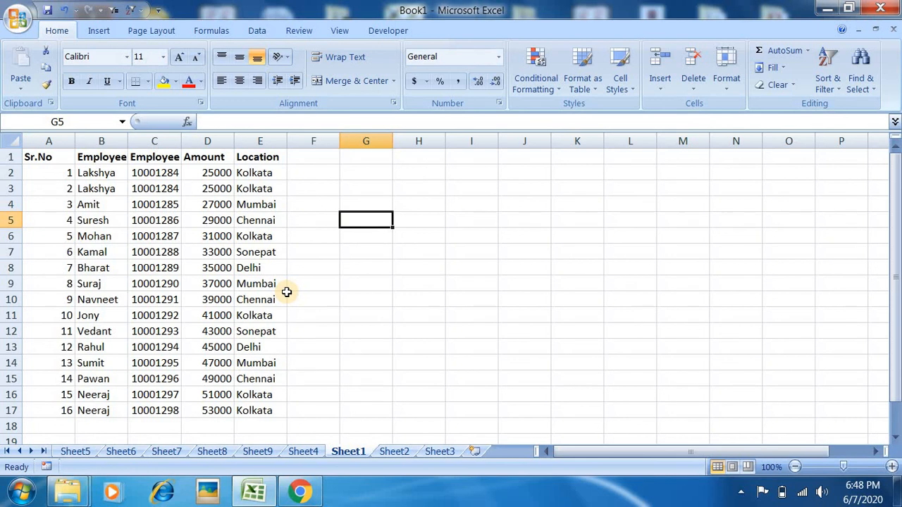